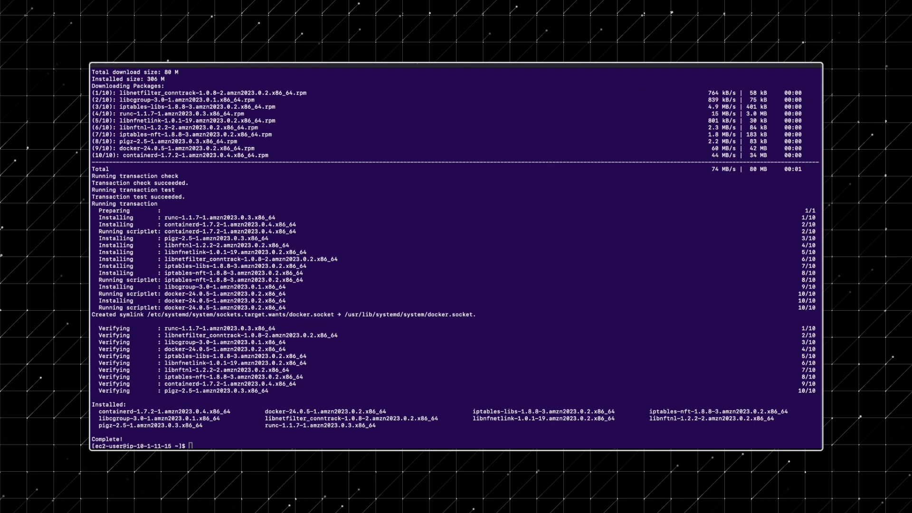
Start and enable Docker, confirm version 24.0.5, and begin installing git with dnf
type("sudo systemctl start docker; sudo systemctl enable docker")
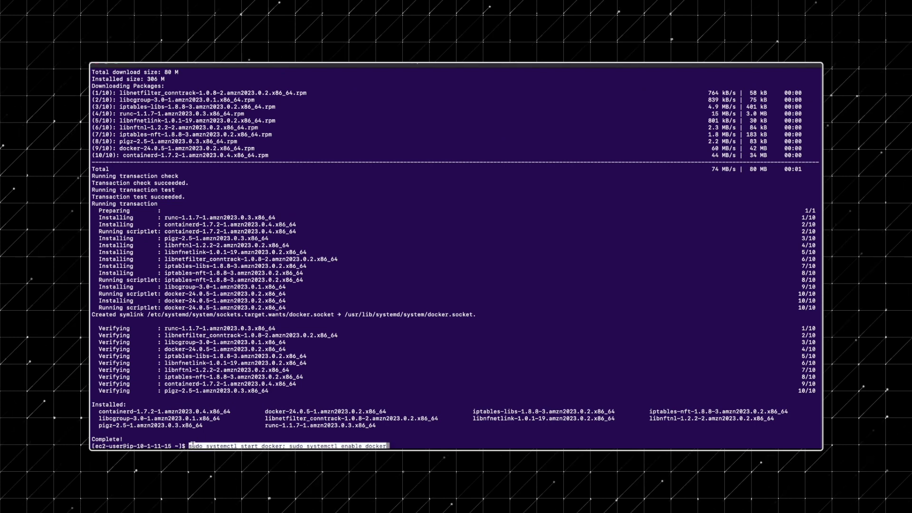
key("Return")
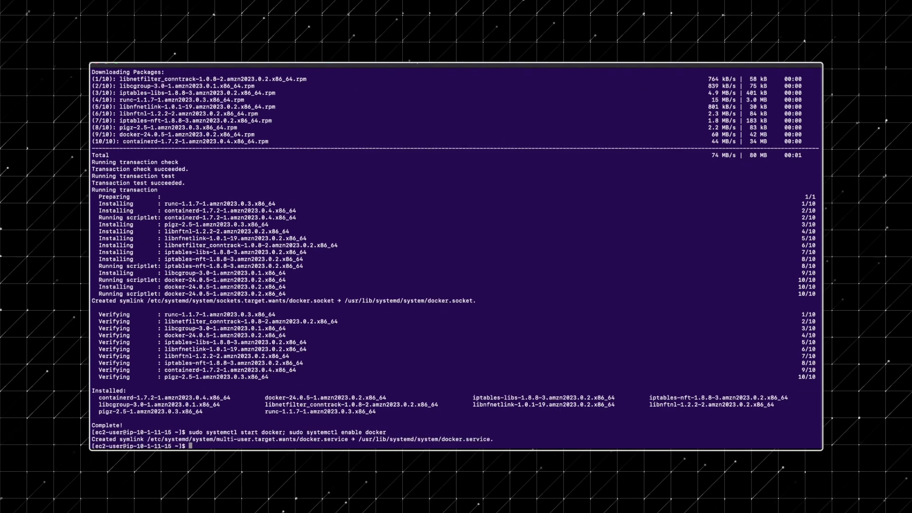
type("sudo docker --version")
key("Return")
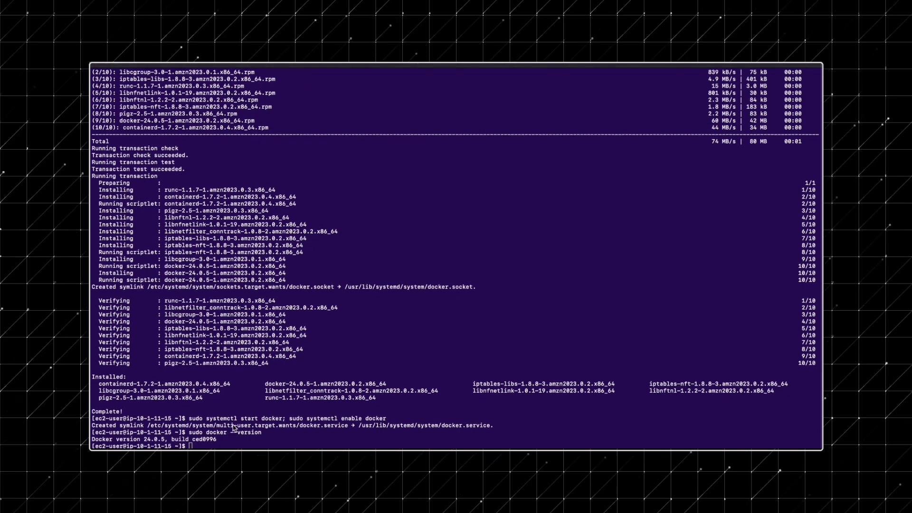
type("sudo dnf install git -y")
key("Return")
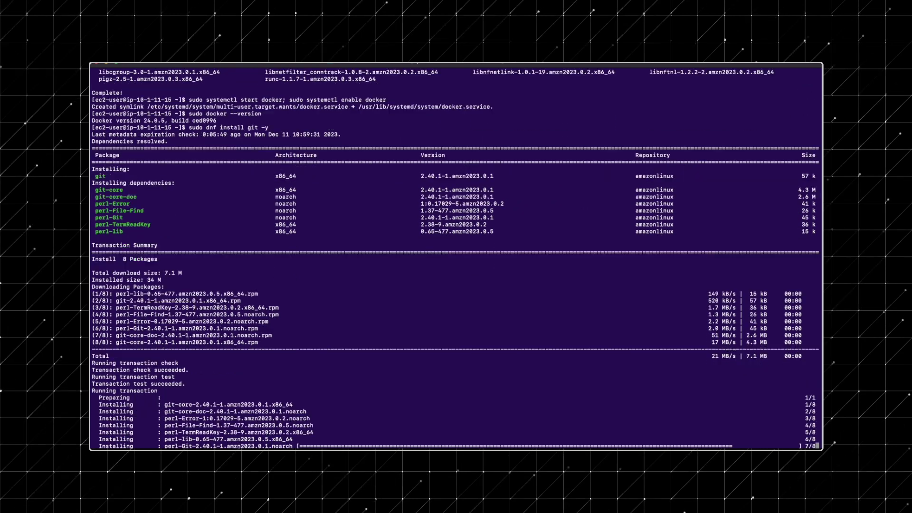
Clone signing-agent, build the signing-agent:latest image, and confirm it lists at 29.8MB
type("sudo git clone --branch v2 https://github.com/qredo/signing-agent.git signing-agent")
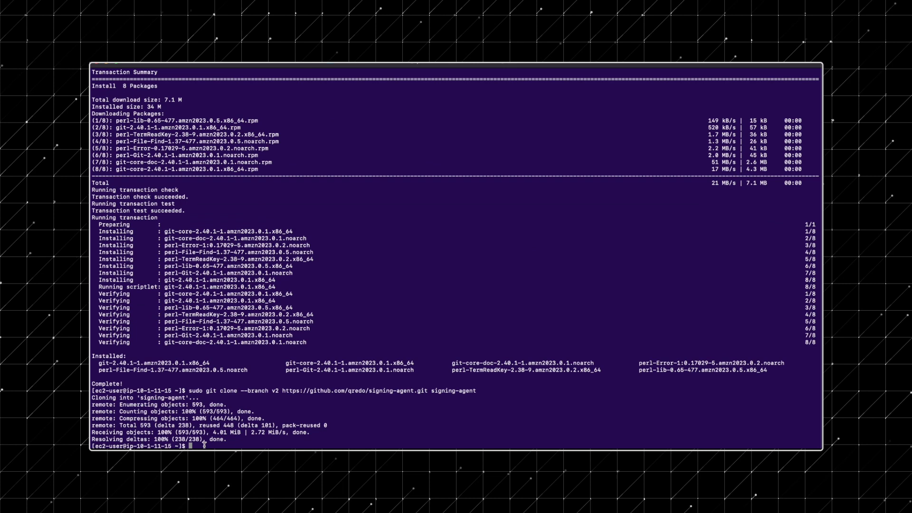
type("cd signing-agent")
key("Return")
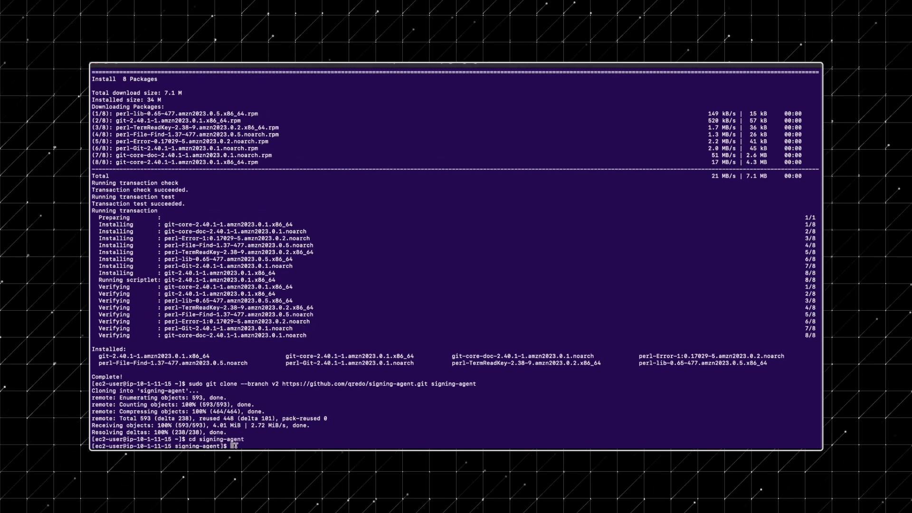
type("sudo ./build.sh docker_latest")
key("Return")
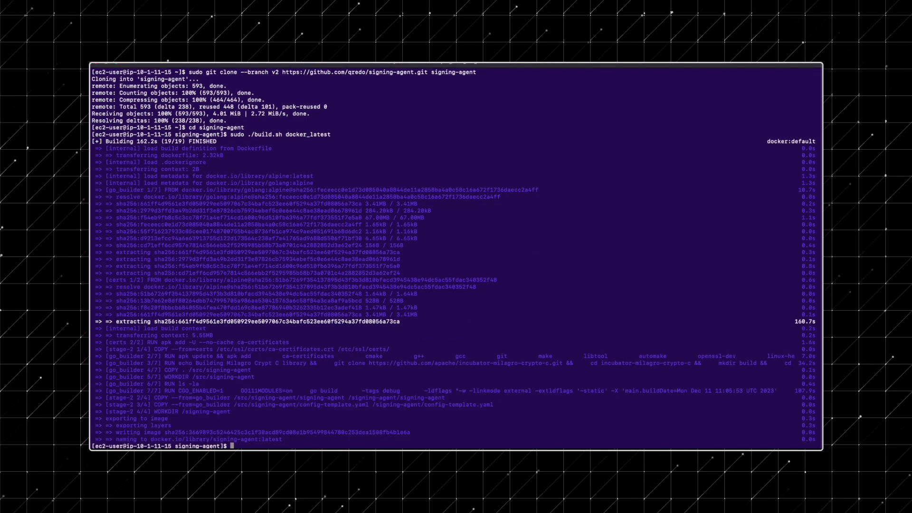
type("sudo docker image ls")
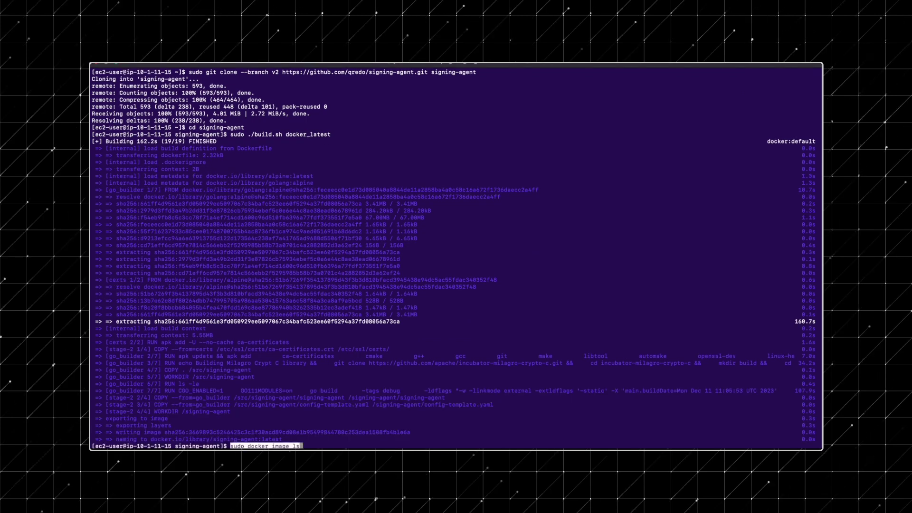
key("Return")
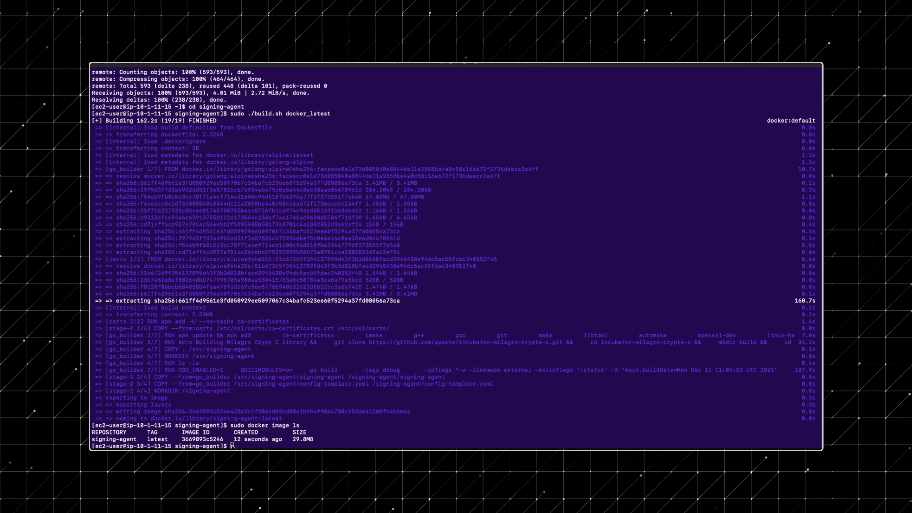
Create and enter a volume folder, copy config-template.yaml to config.yaml, and type 'vi config.yaml'
type("sudo mkdir volume")
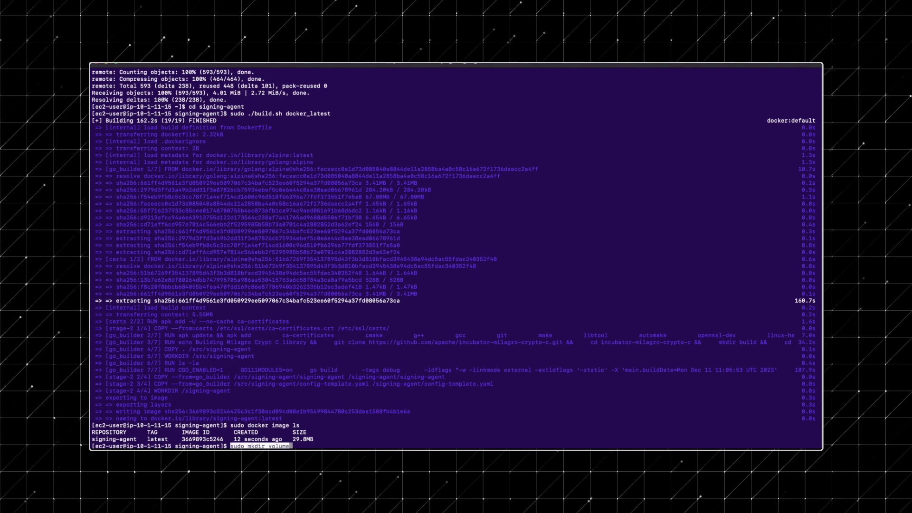
key("Return")
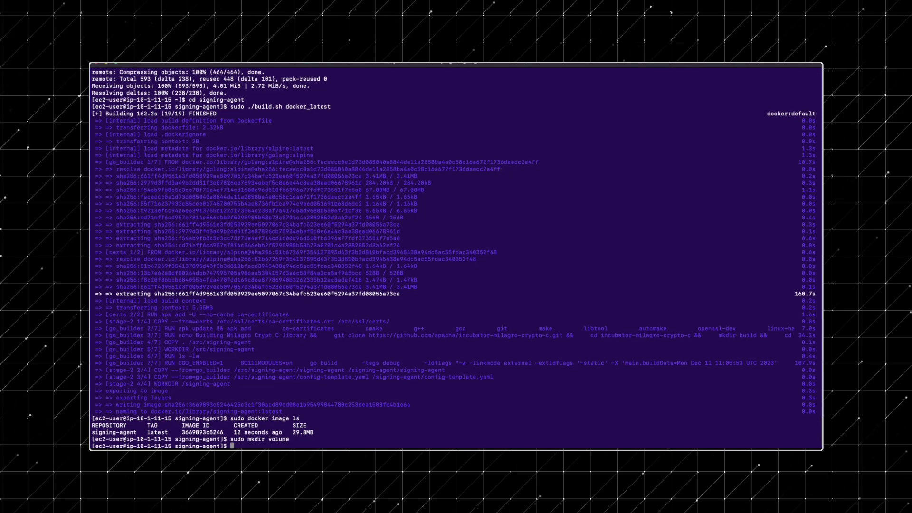
type("cd volume")
key("Return")
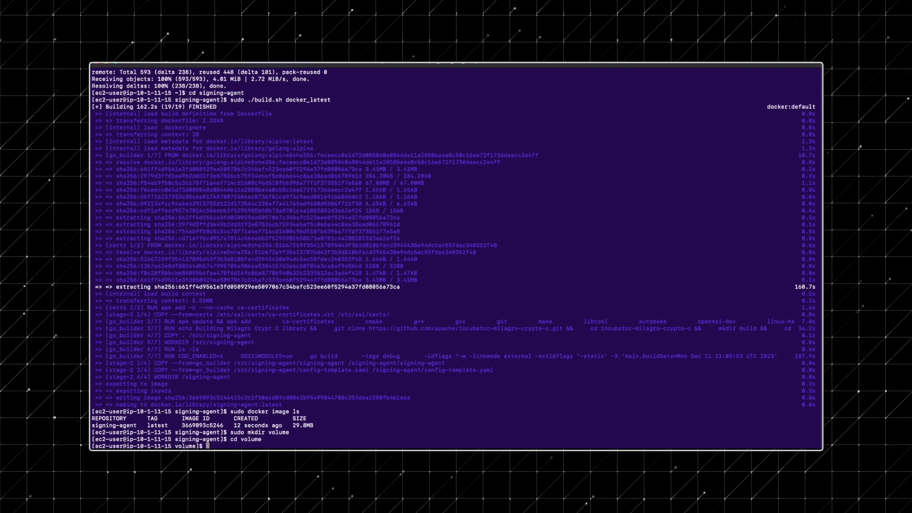
type("sudo cp ../config-template.yaml config.yaml")
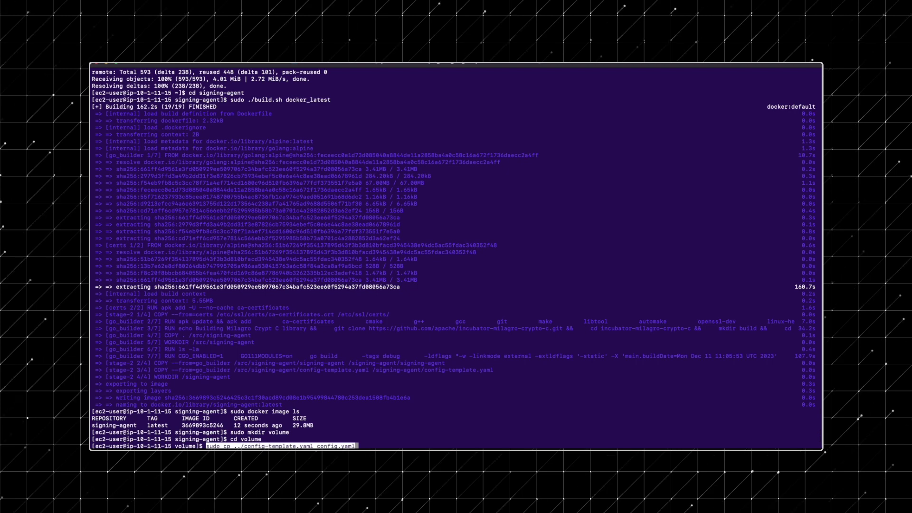
key("Return")
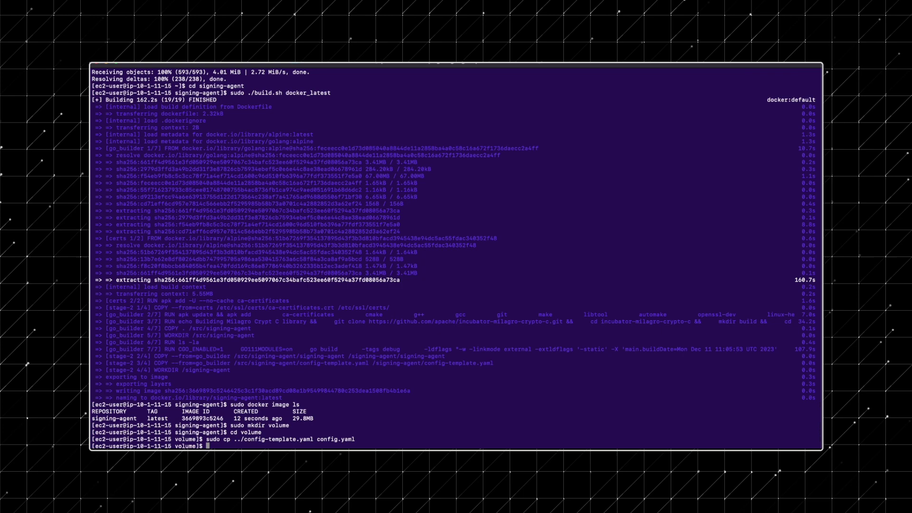
type("vi c")
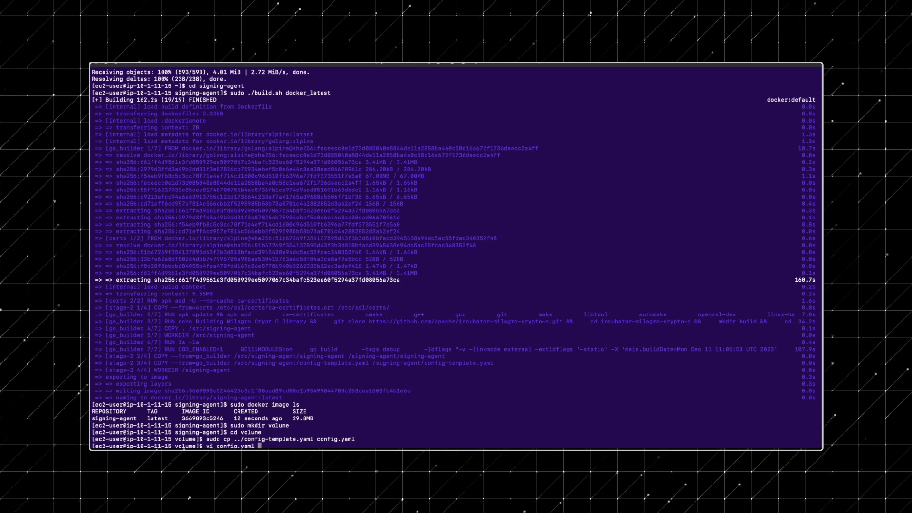
type("onfig.yaml")
key("Return")
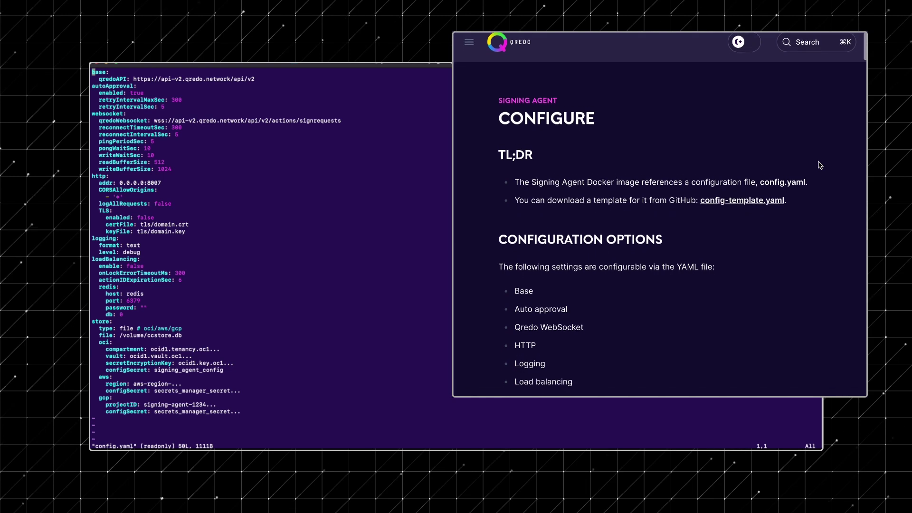
scroll(819, 164, "down", 6)
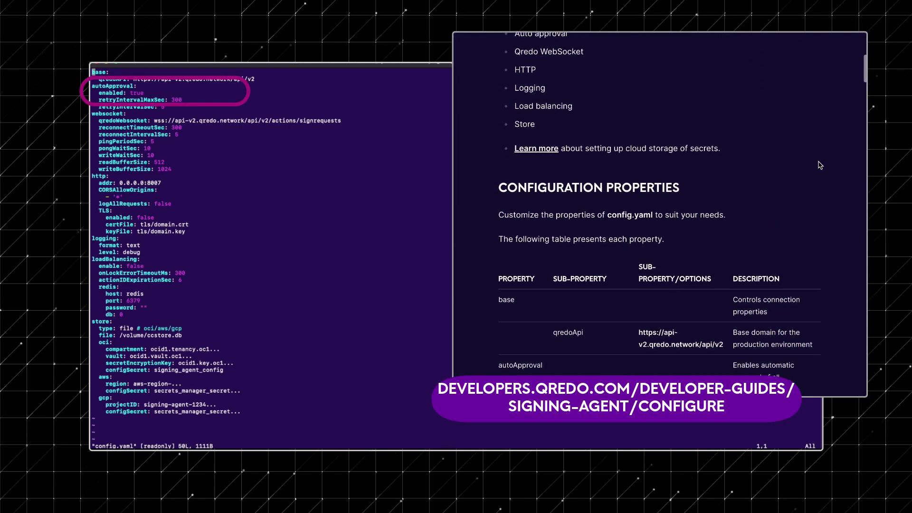
scroll(819, 164, "down", 4)
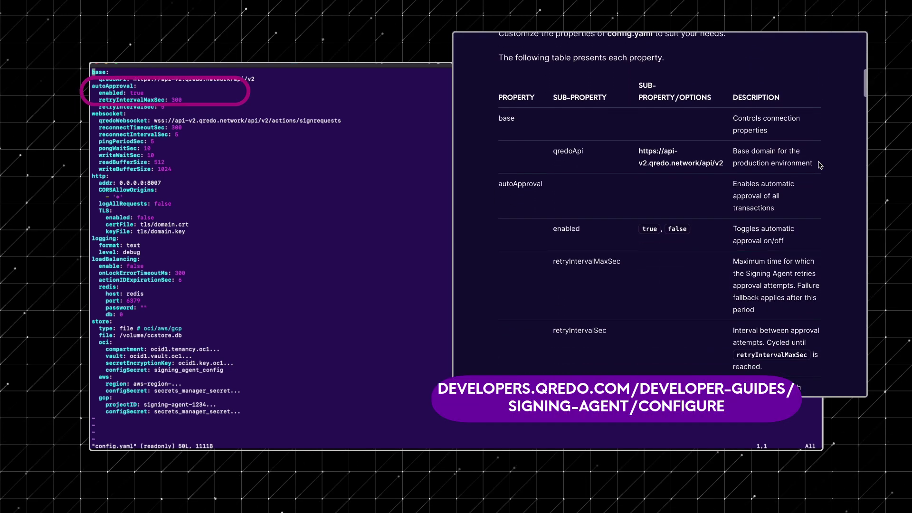
scroll(819, 165, "down", 1)
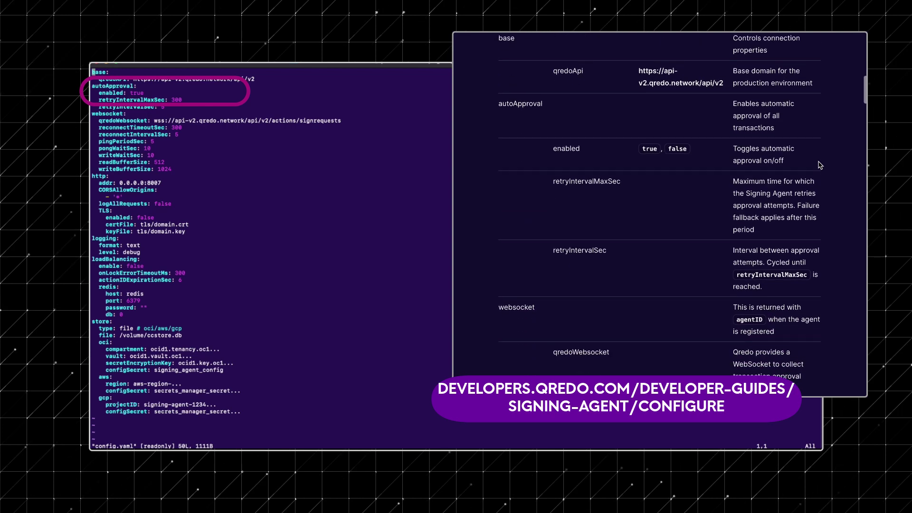
scroll(819, 165, "down", 1)
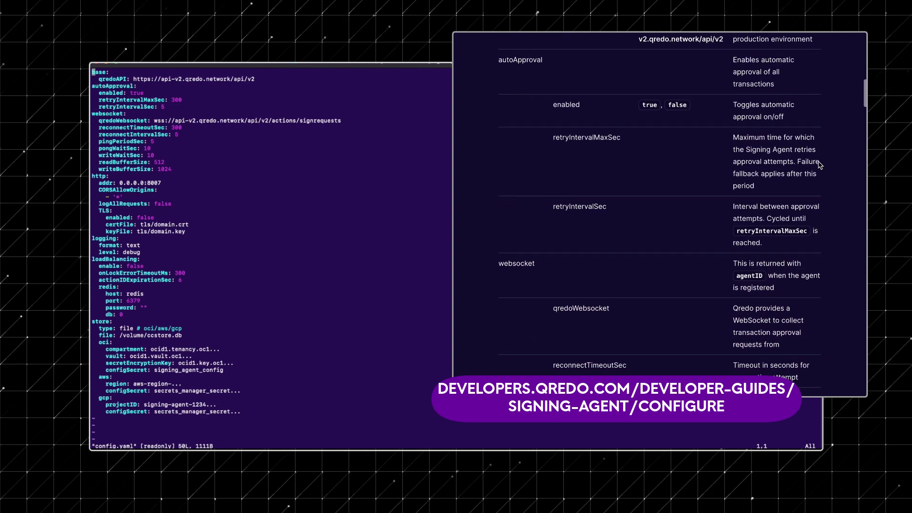
scroll(820, 165, "down", 1)
scroll(819, 165, "down", 2)
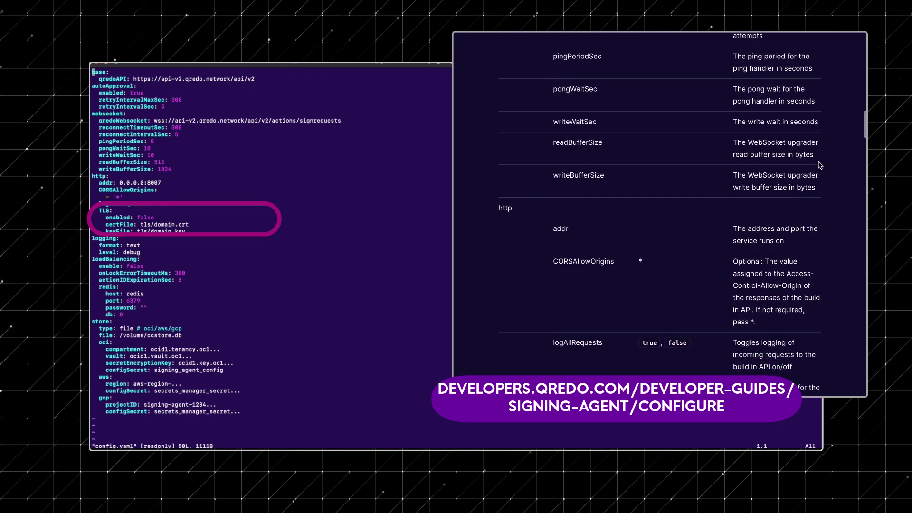
scroll(820, 165, "down", 1)
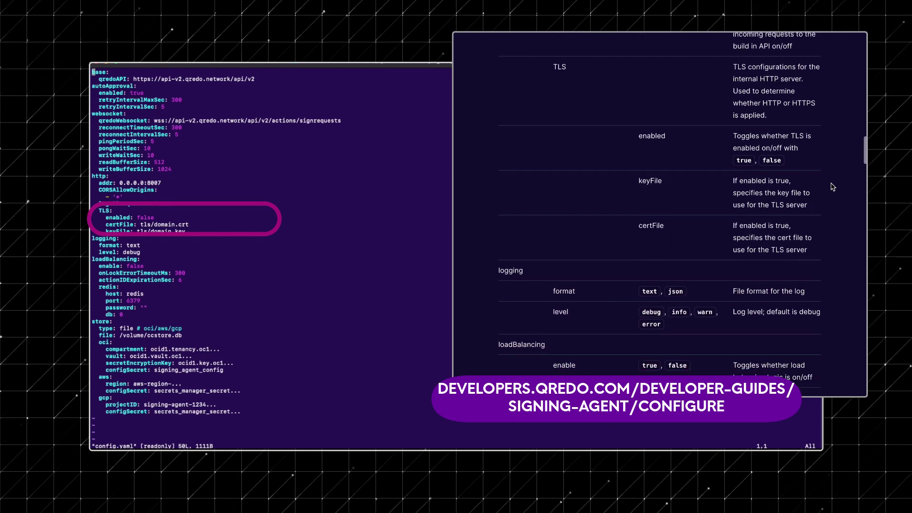
scroll(832, 186, "down", 1)
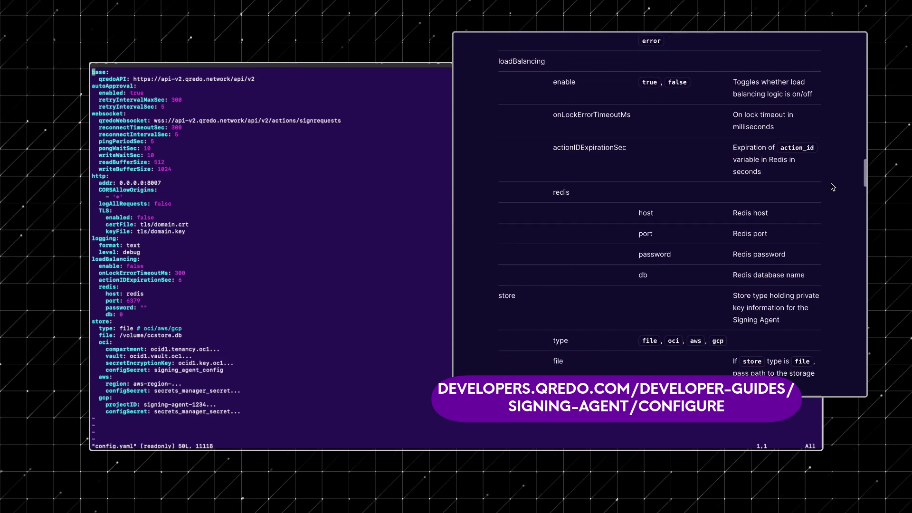
scroll(832, 187, "down", 1)
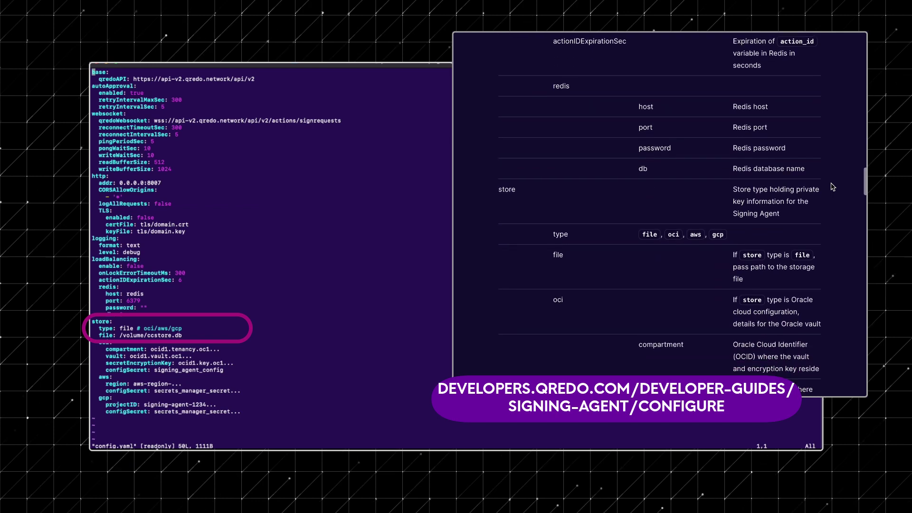
scroll(832, 187, "down", 1)
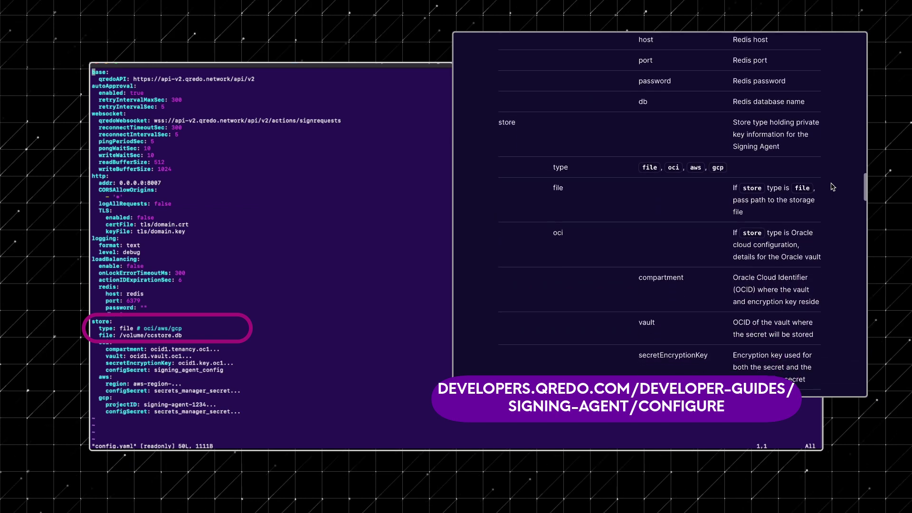
scroll(832, 187, "down", 1)
scroll(832, 187, "down", 1)
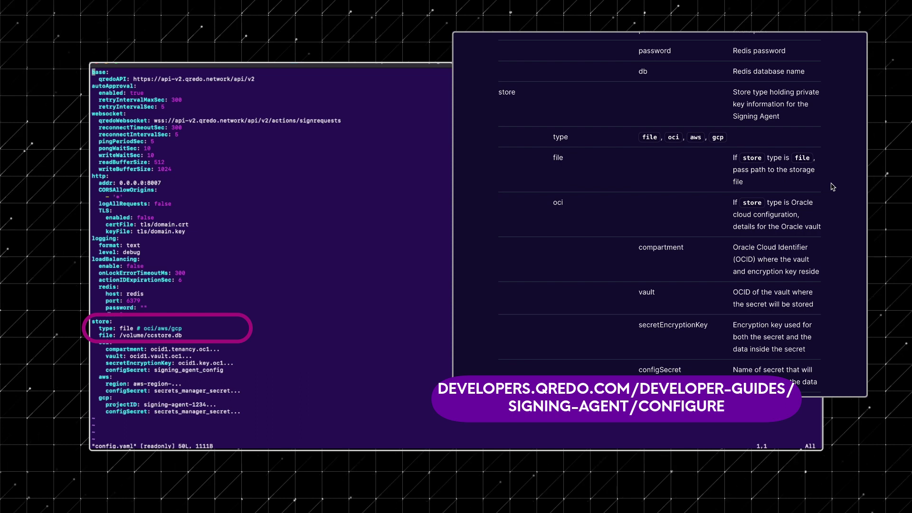
scroll(832, 187, "down", 1)
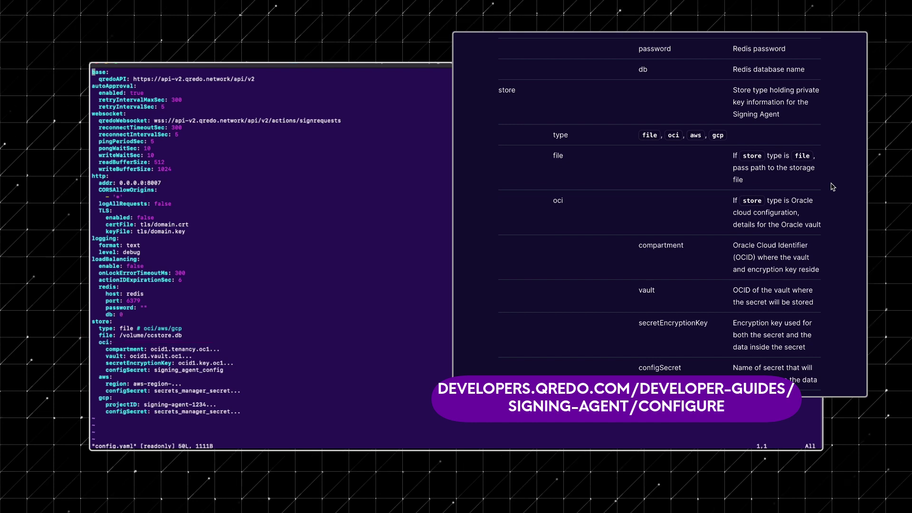
scroll(832, 187, "down", 5)
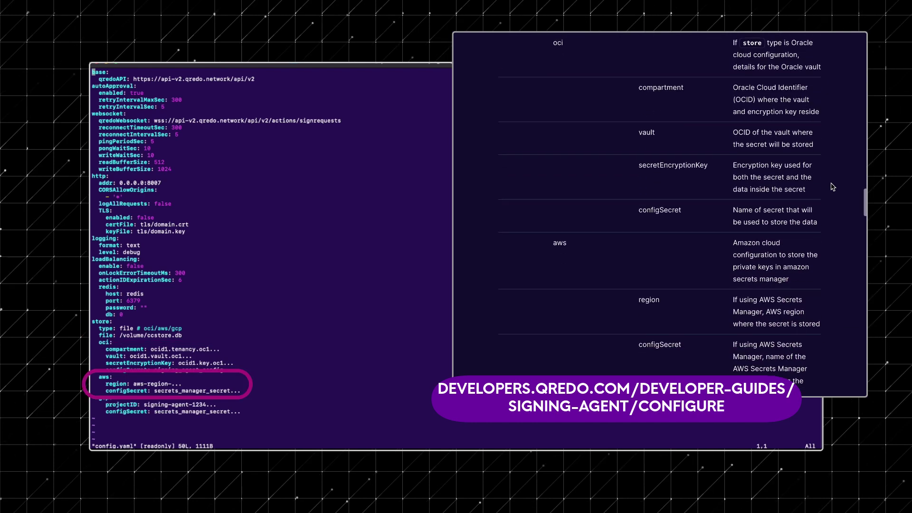
scroll(832, 186, "down", 2)
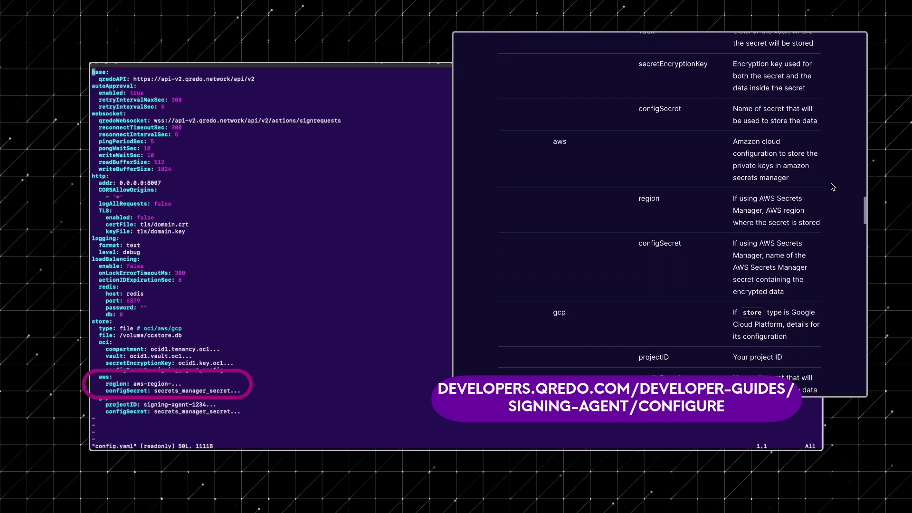
scroll(832, 187, "down", 1)
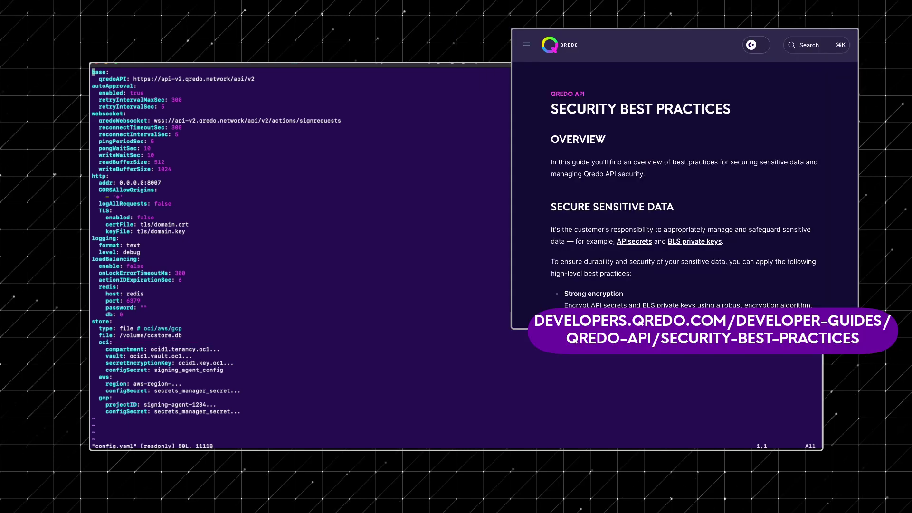
Quit vim and run the signing-agent:latest container with the volume mounted on port 8007
type(":")
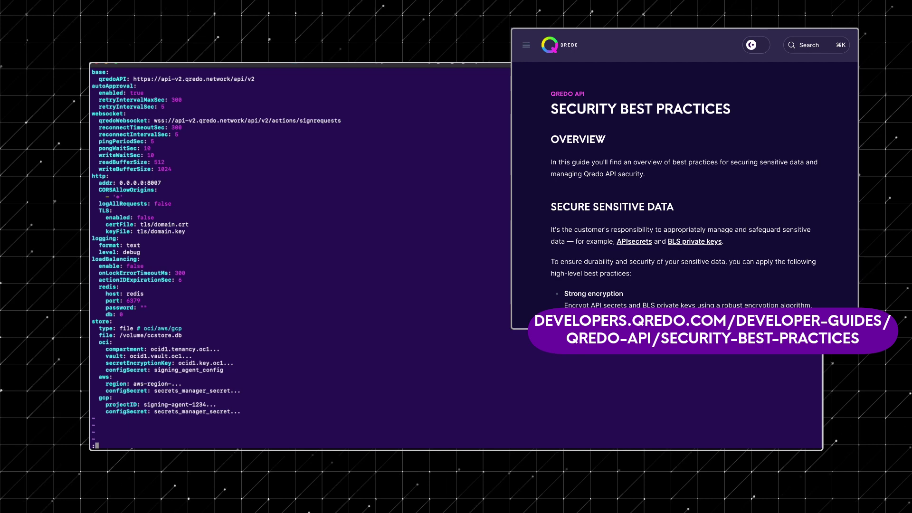
type("q")
key("Return")
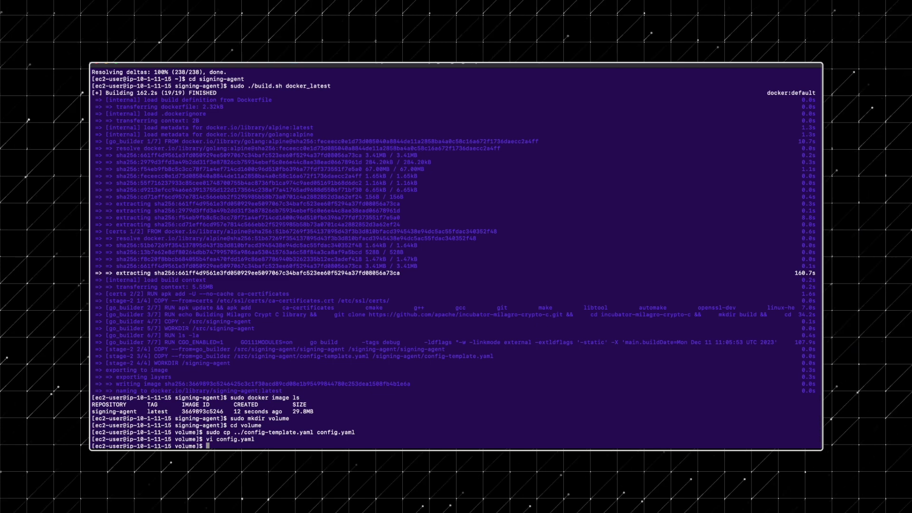
type("sudo docker run -ti --rm -v .:/volume -p 8007:8007 signing-agent:latest")
key("Return")
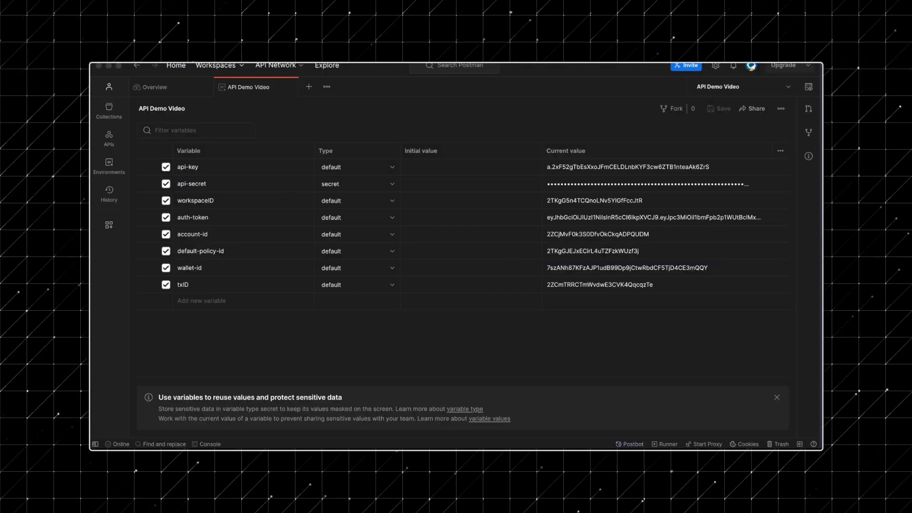
Open a new untitled request tab beside the API Demo Video variables
left_click(308, 86)
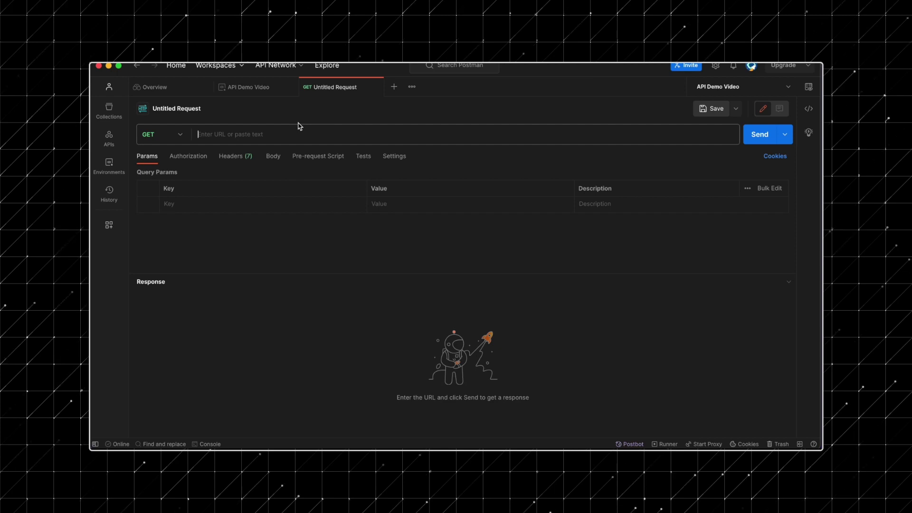
Make a POST to the apikeys endpoint with a raw JSON body naming the key 'API Key Signing Agent'
left_click(177, 134)
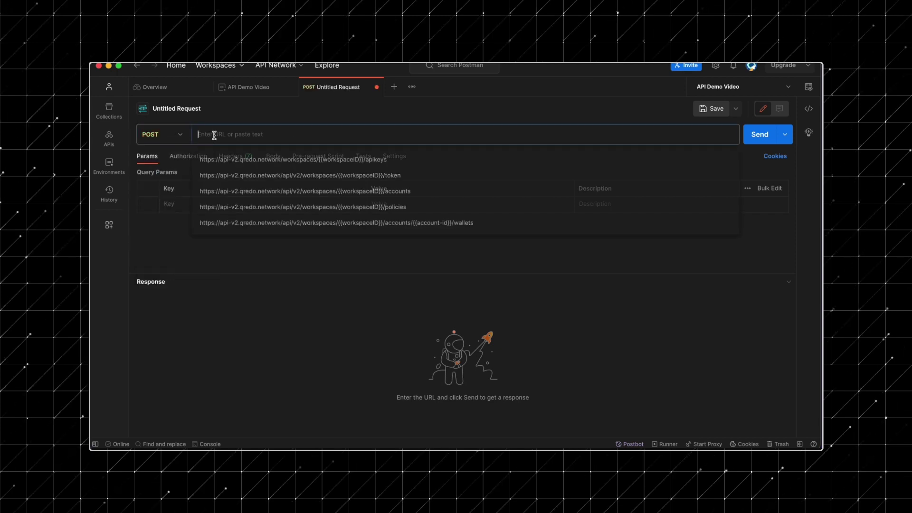
key("super+v")
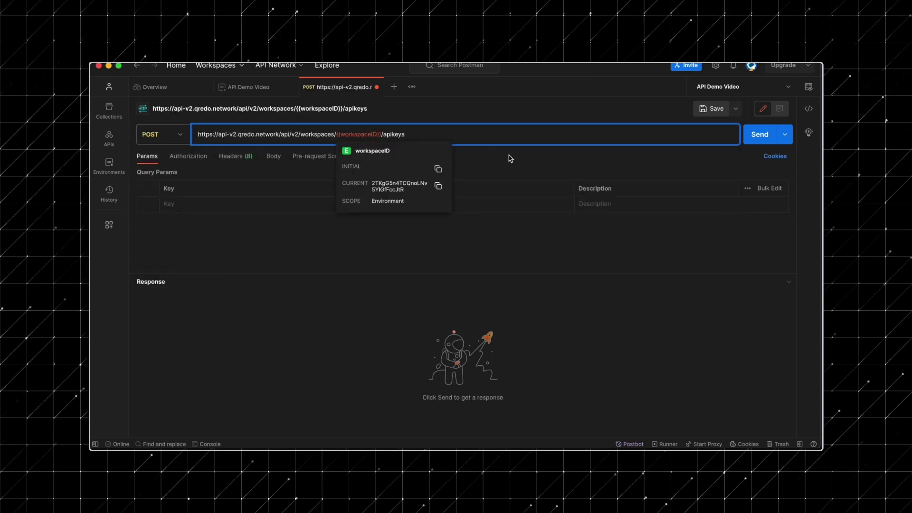
left_click(273, 157)
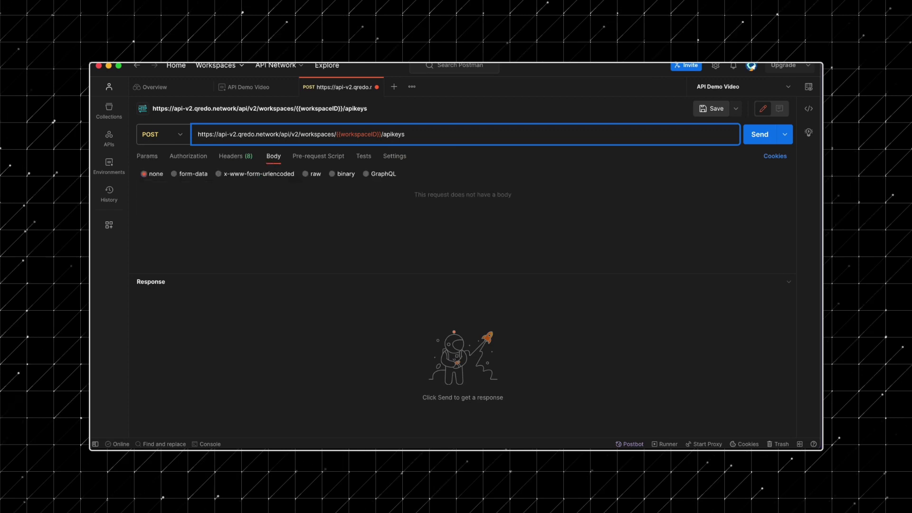
left_click(307, 175)
left_click(414, 174)
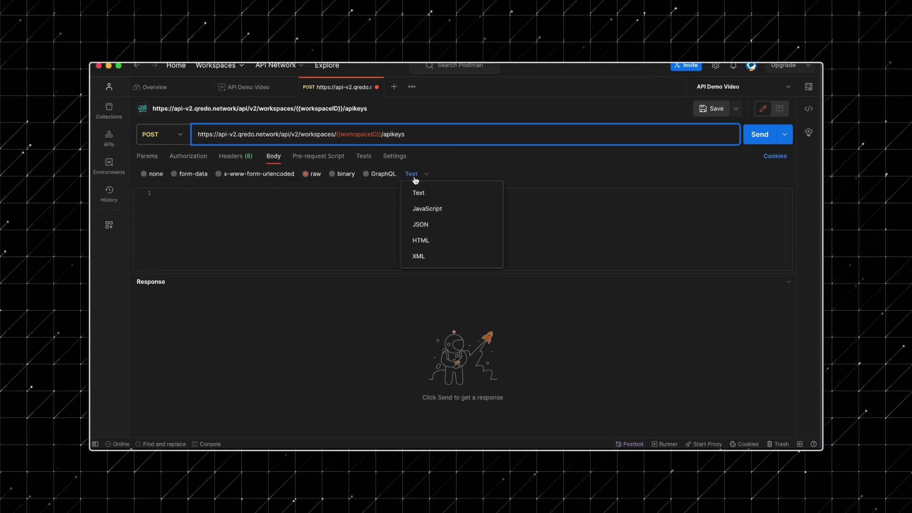
left_click(427, 224)
left_click(337, 208)
type("{   \"name\": \"new-key-2\",   \"roles\": [         \"workspaceAdmin\",         \"approver\",         \"trader\"   ] }")
left_click_drag(200, 202, 234, 202)
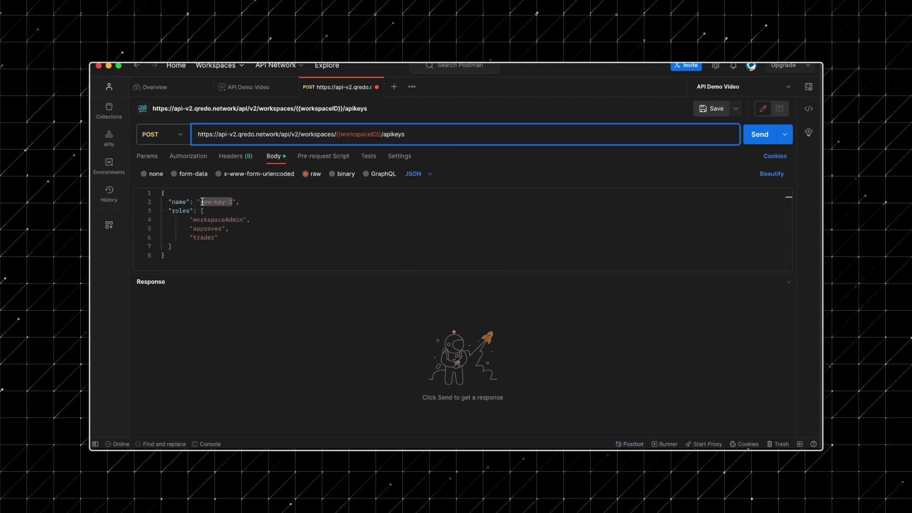
type("API Key Sig")
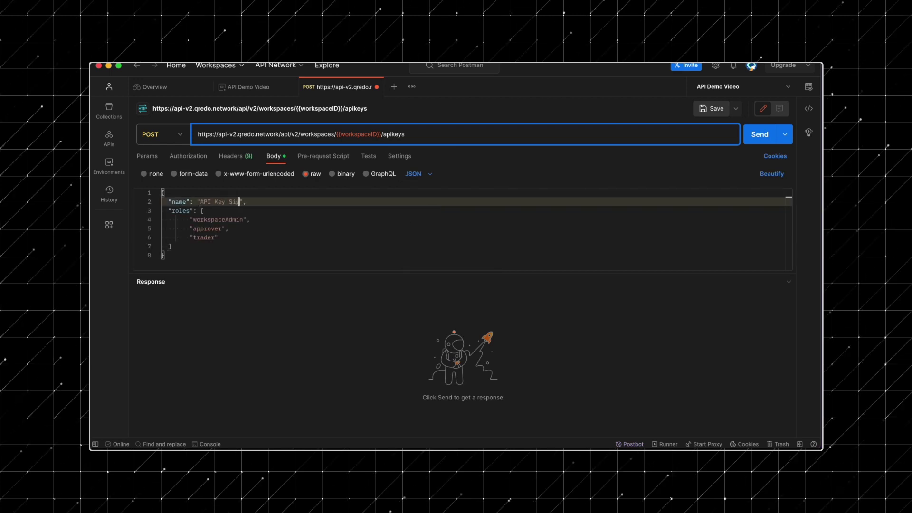
type("ning Agent")
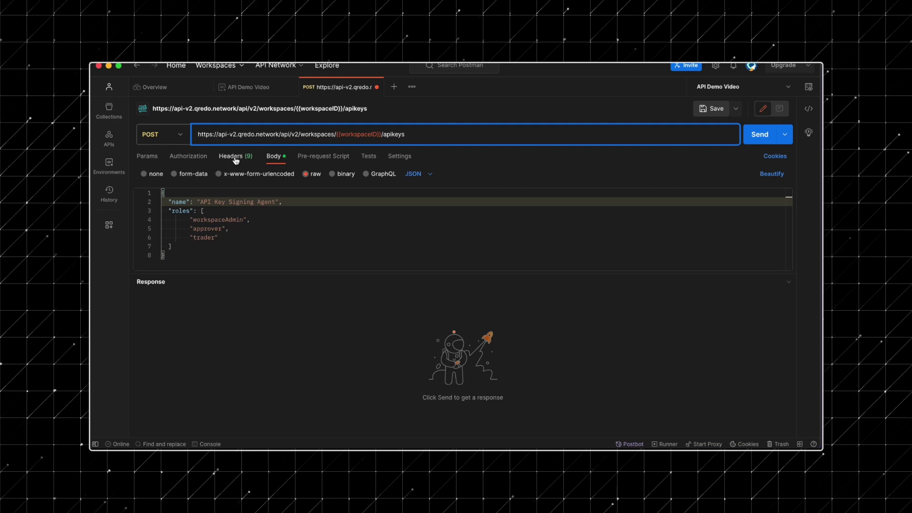
Add an x-token header set to {{auth-token}} and send the create API key request
left_click(235, 156)
left_click(218, 204)
type("x-token")
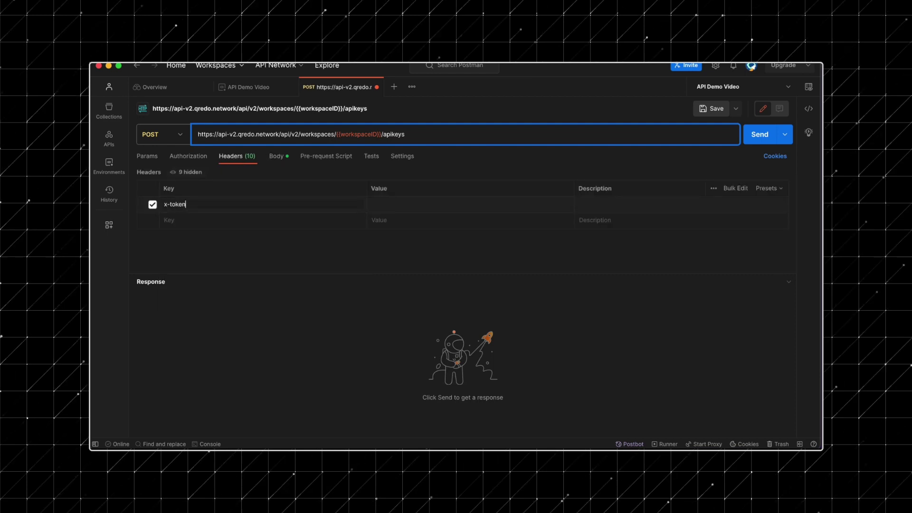
left_click(373, 203)
type("{{")
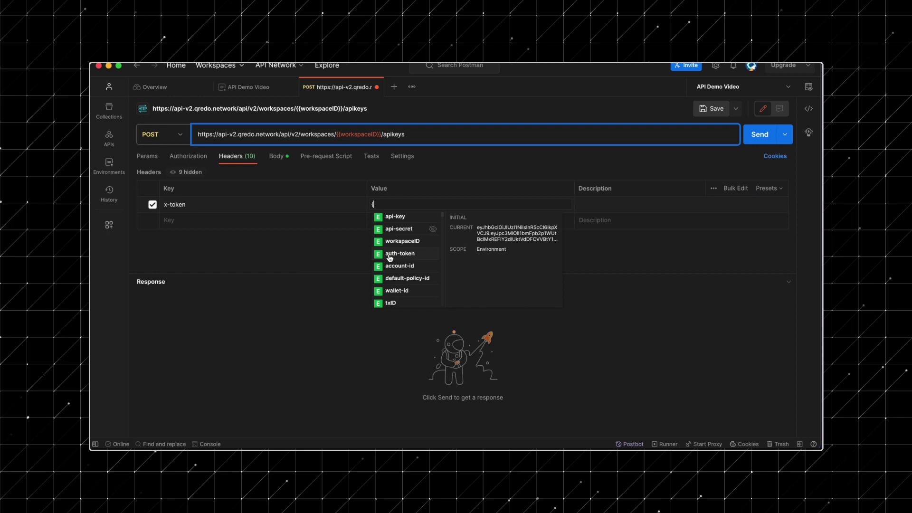
left_click(391, 254)
left_click(753, 137)
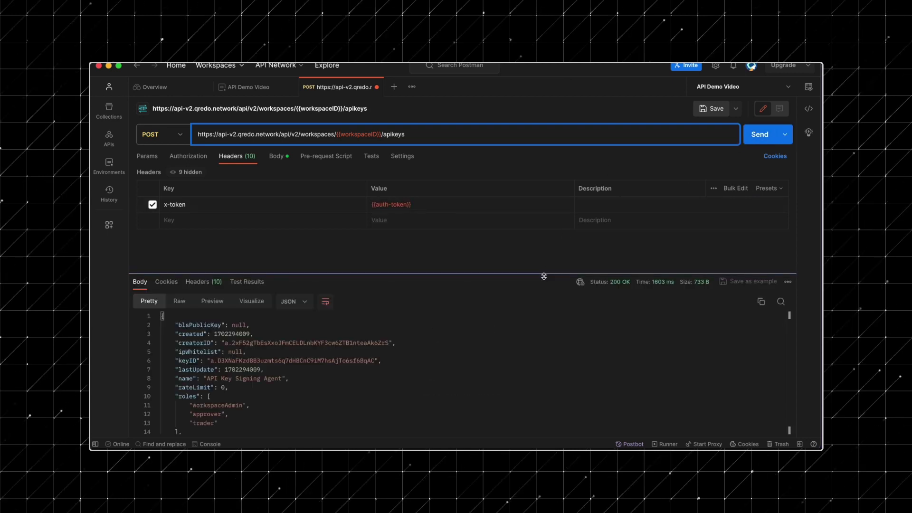
Store the returned keyID as a new variable and save the variables
left_click_drag(545, 274, 545, 241)
left_click_drag(379, 327, 208, 327)
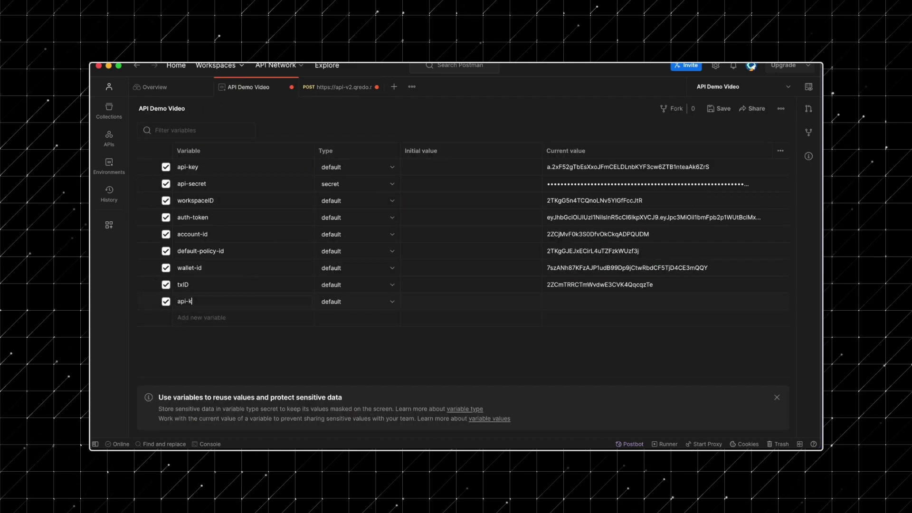
type("ey-signing-agent")
left_click(546, 301)
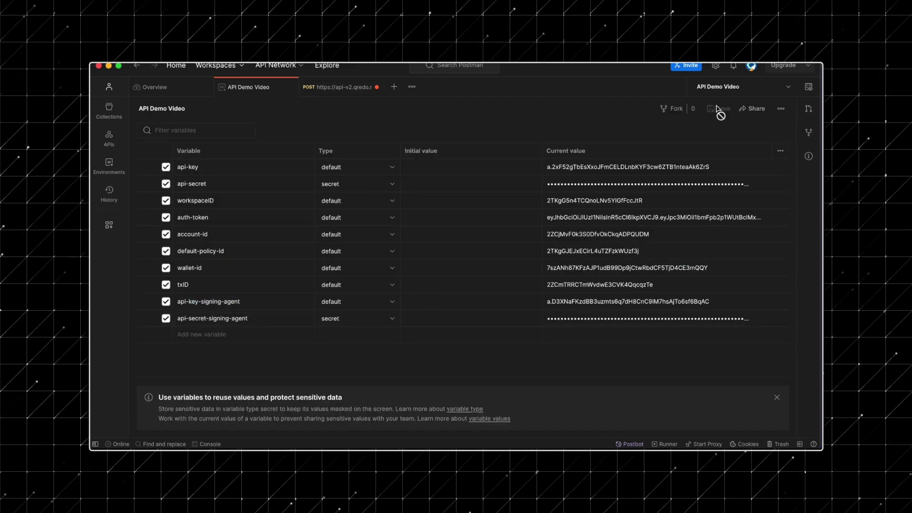
left_click(719, 109)
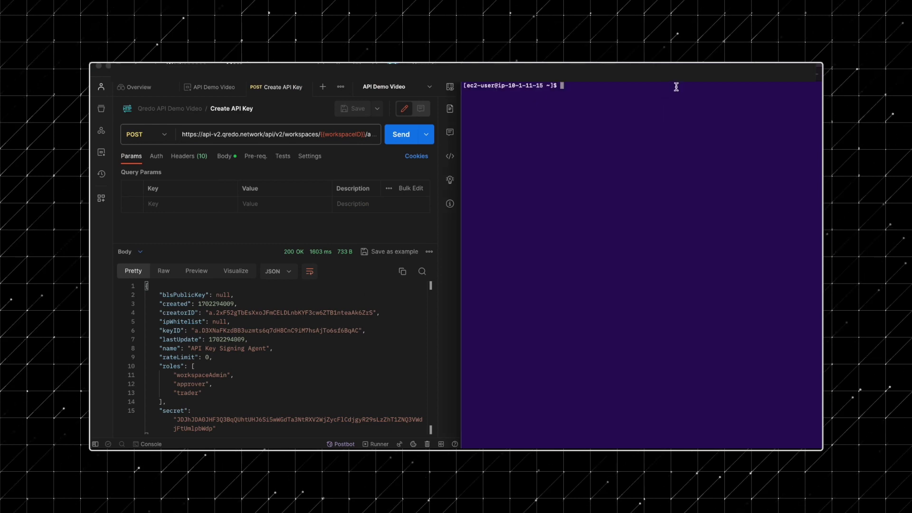
Curl POST to localhost:8007/api/v2/register and find 'new feed client registered' in the log
key("super+v")
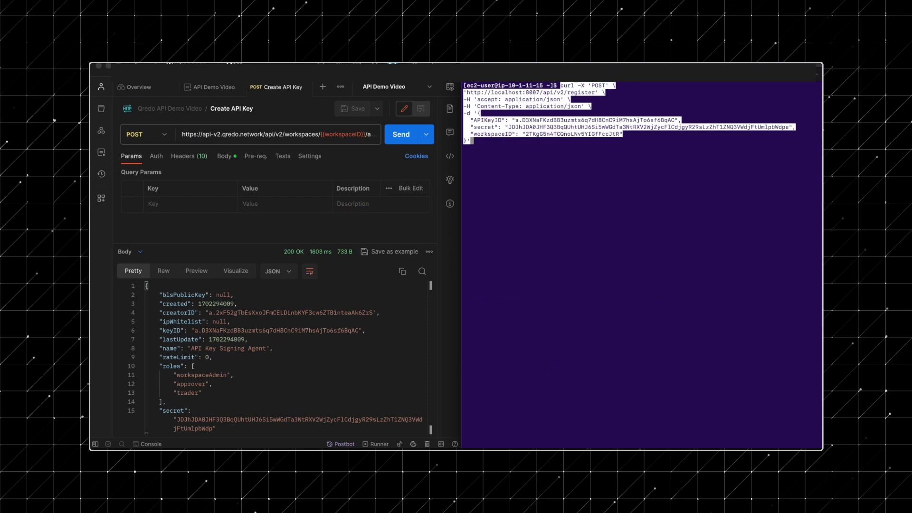
key("Return")
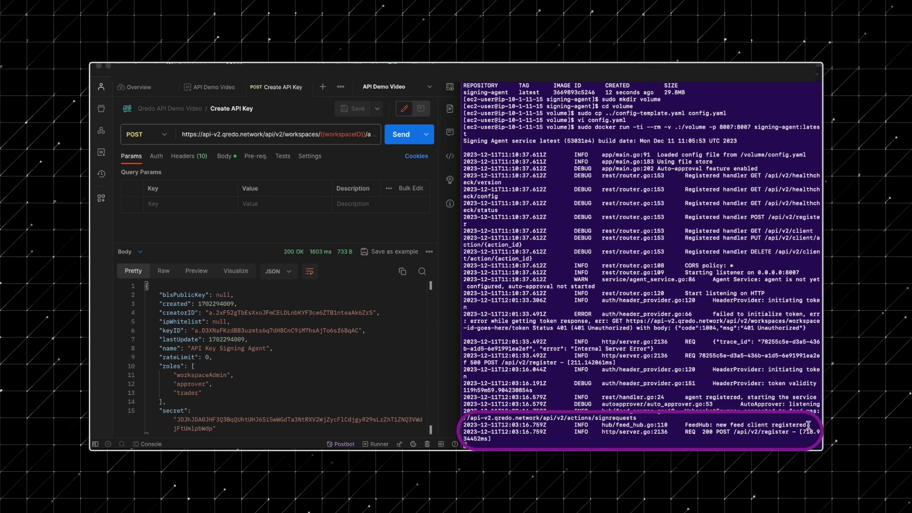
left_click_drag(807, 425, 715, 425)
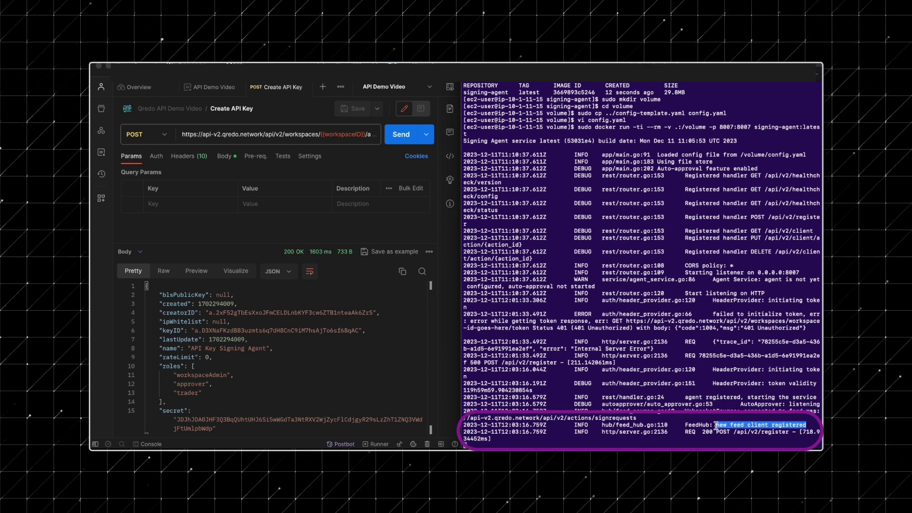
left_click(682, 442)
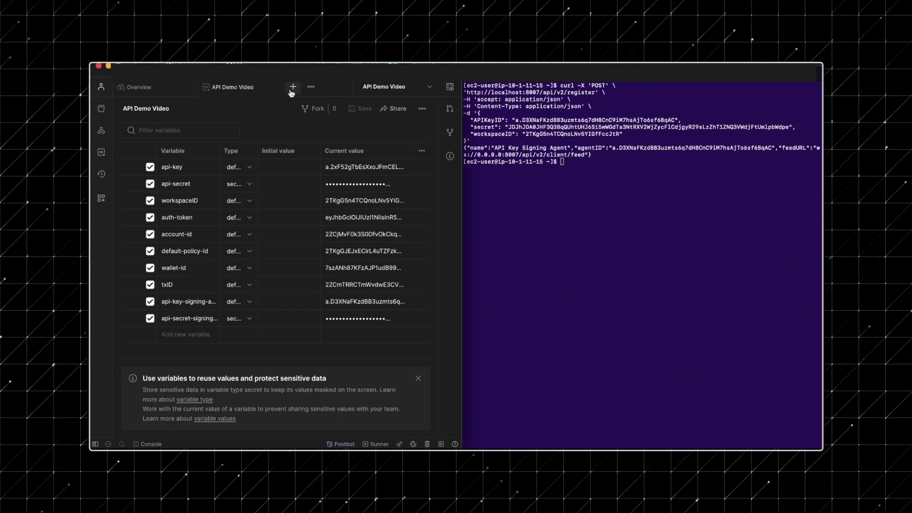
Send a new GET to the workspace policies URL with x-token header {{auth-token}}
left_click(290, 90)
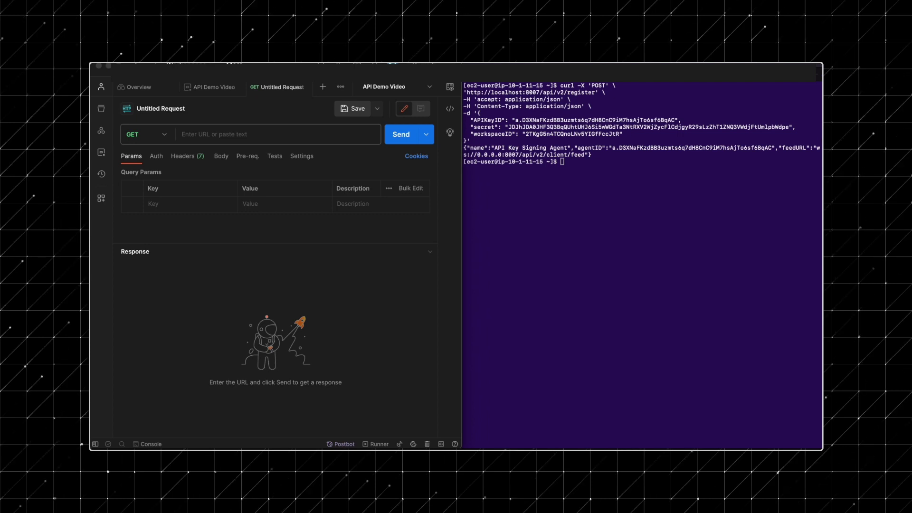
key("ctrl+v")
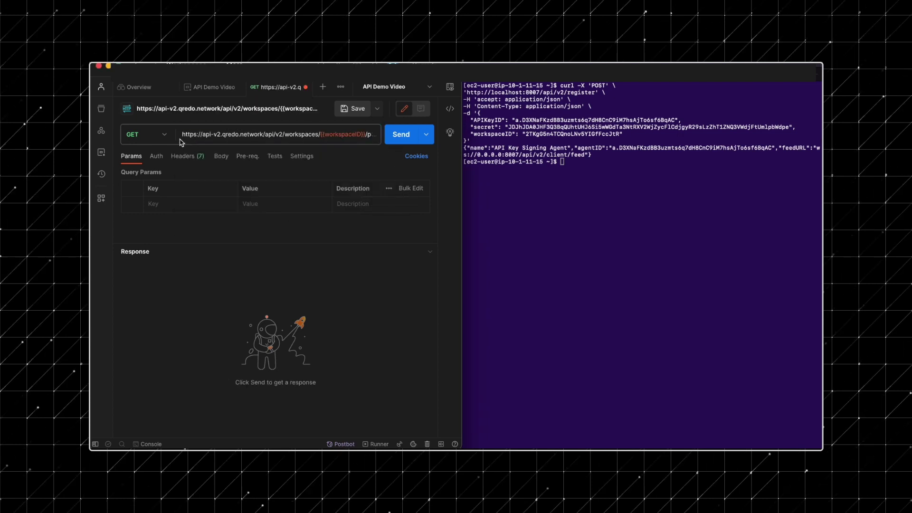
left_click(187, 156)
left_click(177, 203)
type("x-token")
key("Tab")
type("{{auth-token}}")
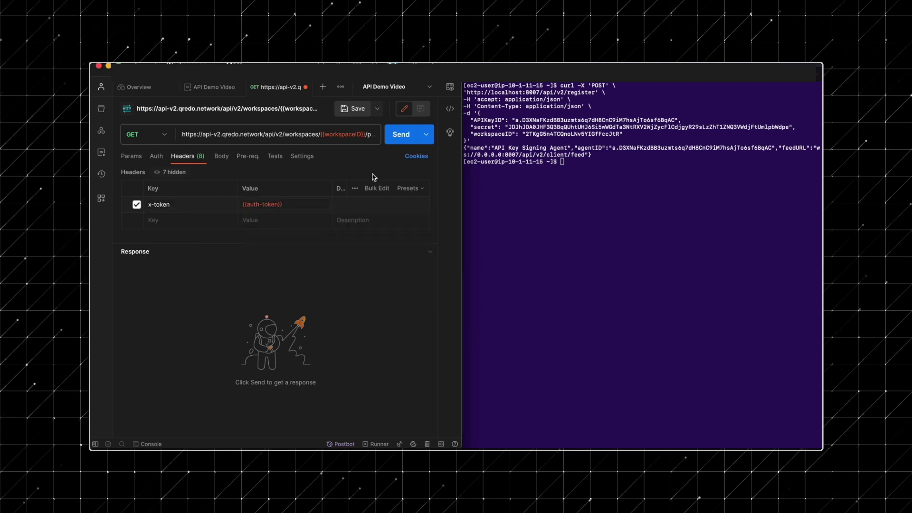
key("super+Return")
scroll(320, 349, "down", 10)
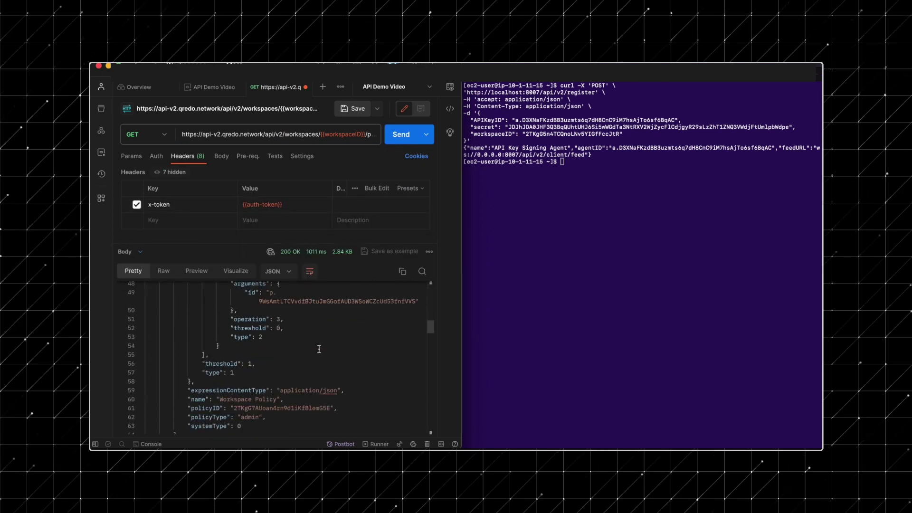
scroll(320, 349, "down", 3)
Copy the admin policy's ID into a new admin-policy-id environment variable and save
double_click(319, 349)
key("ctrl+c")
left_click(209, 87)
left_click(185, 334)
type("admin")
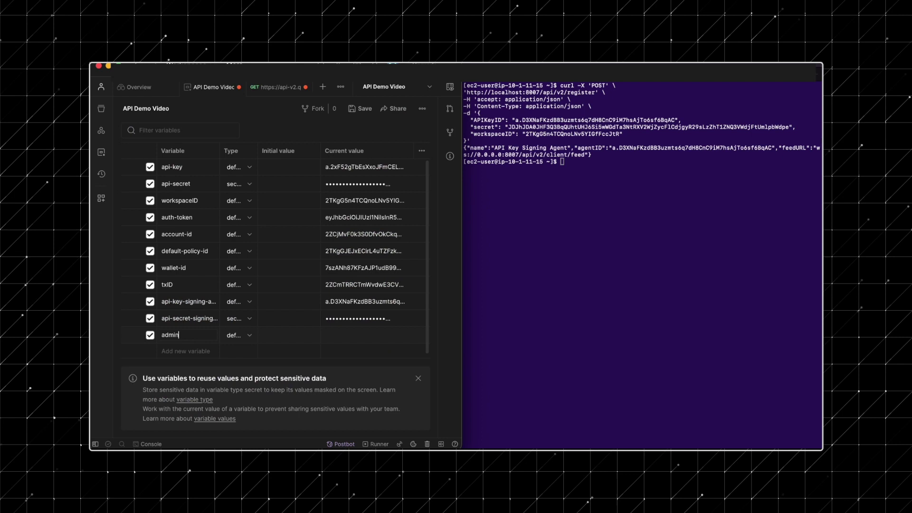
type("-policy-id")
left_click(347, 335)
key("ctrl+v")
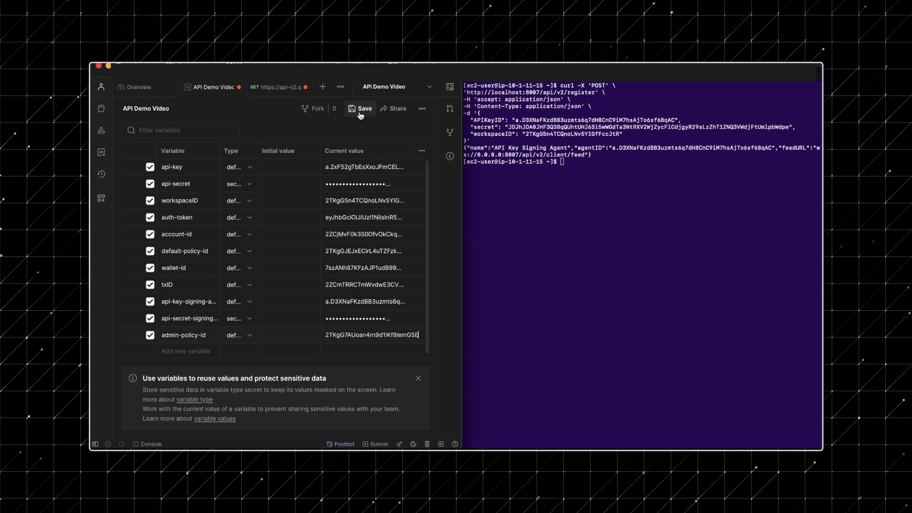
left_click(360, 108)
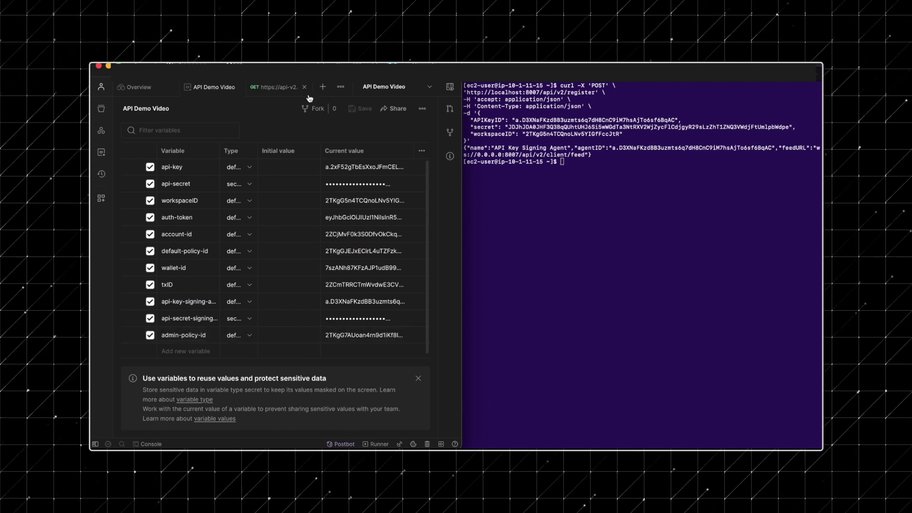
Create a POST to /workspaces/{{workspaceID}}/policies with the Signing Agent Policy as raw JSON body
left_click(322, 86)
left_click(169, 134)
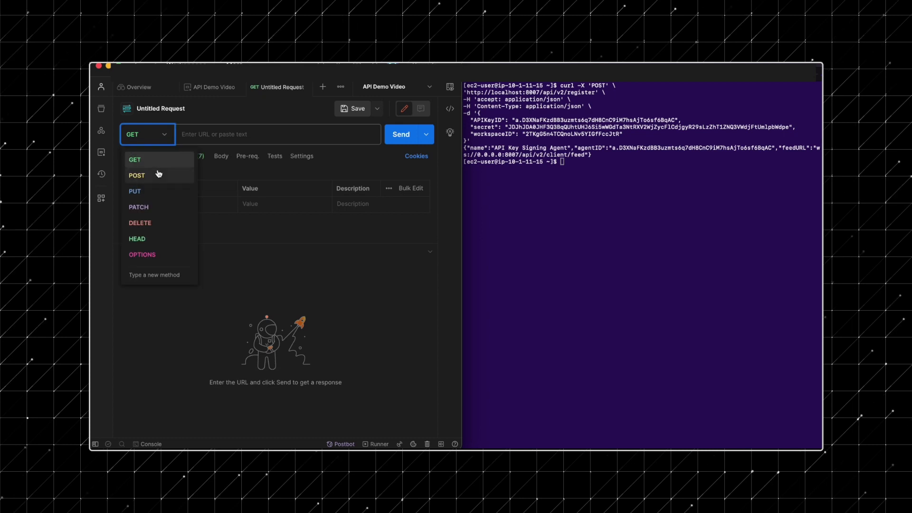
left_click(137, 175)
left_click(272, 136)
type("https://api-v2.qredo.network/api/v2/workspaces/{{workspaceID}}/policies")
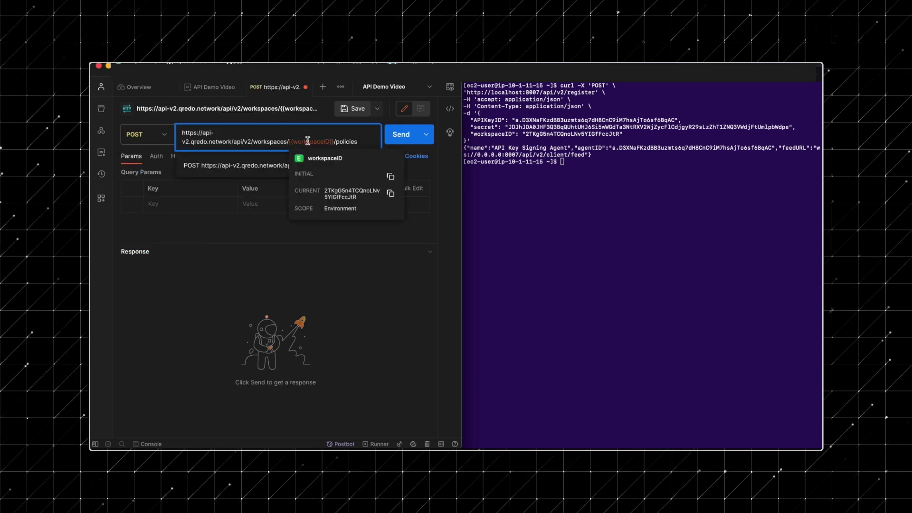
left_click(328, 161)
left_click(220, 158)
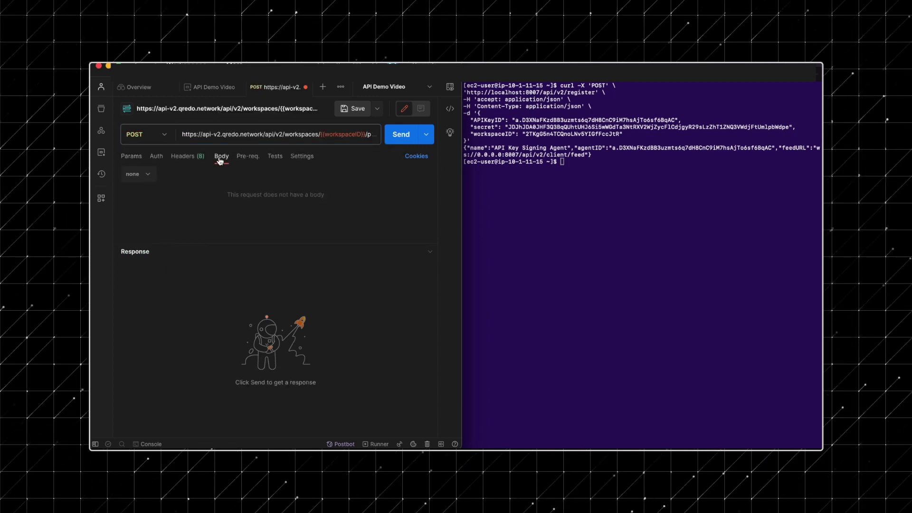
left_click(140, 174)
left_click(154, 247)
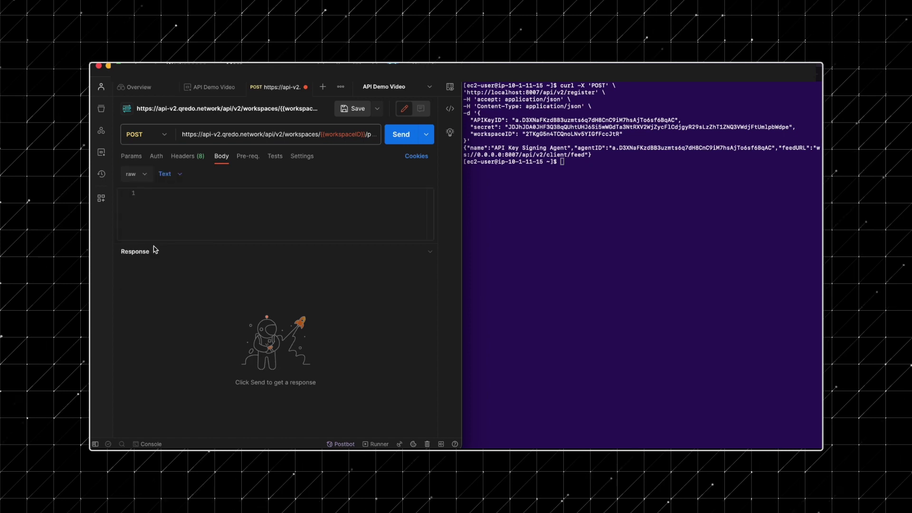
left_click(168, 179)
left_click(170, 224)
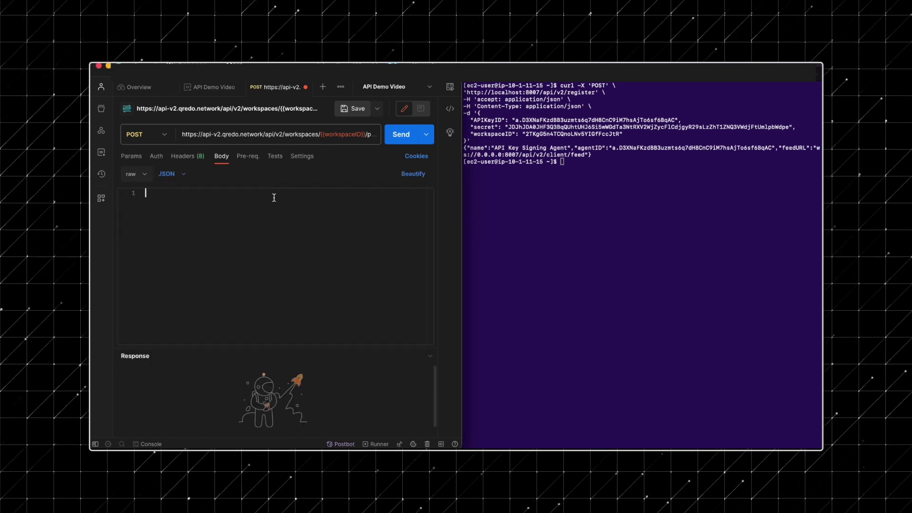
key("super+v")
scroll(275, 205, "up", 10)
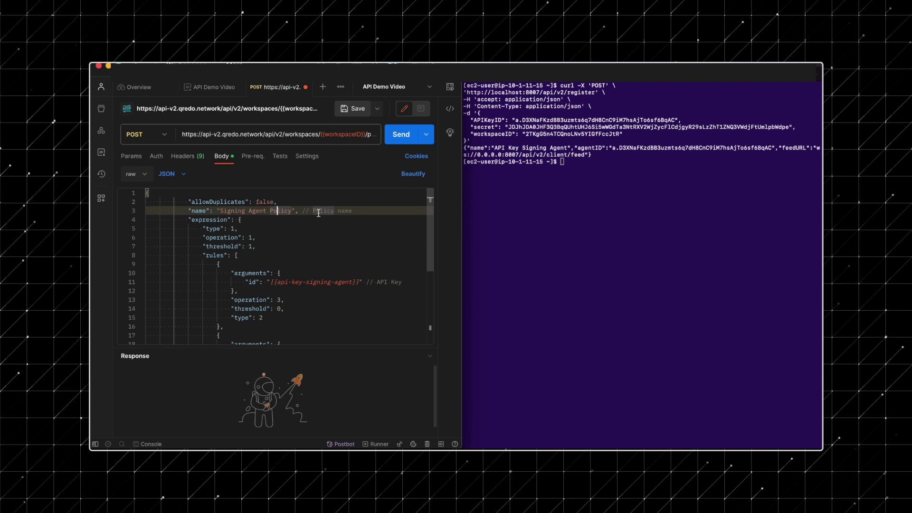
scroll(317, 277, "down", 4)
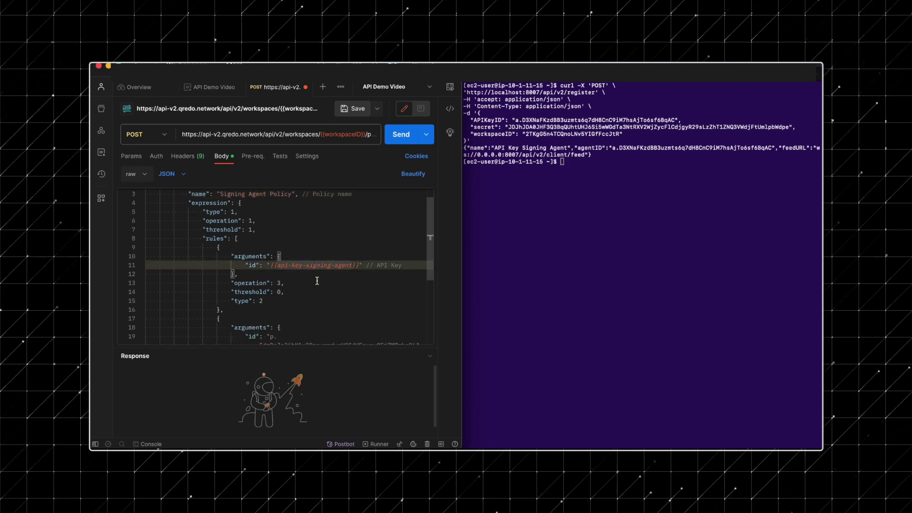
scroll(316, 274, "down", 2)
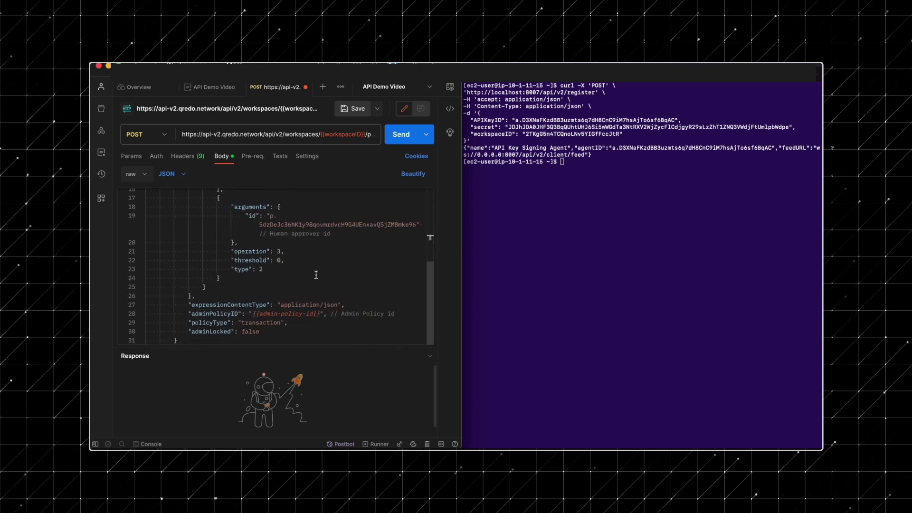
Add the x-token {{auth-token}} header, send the request, and select the returned policyID
left_click(182, 156)
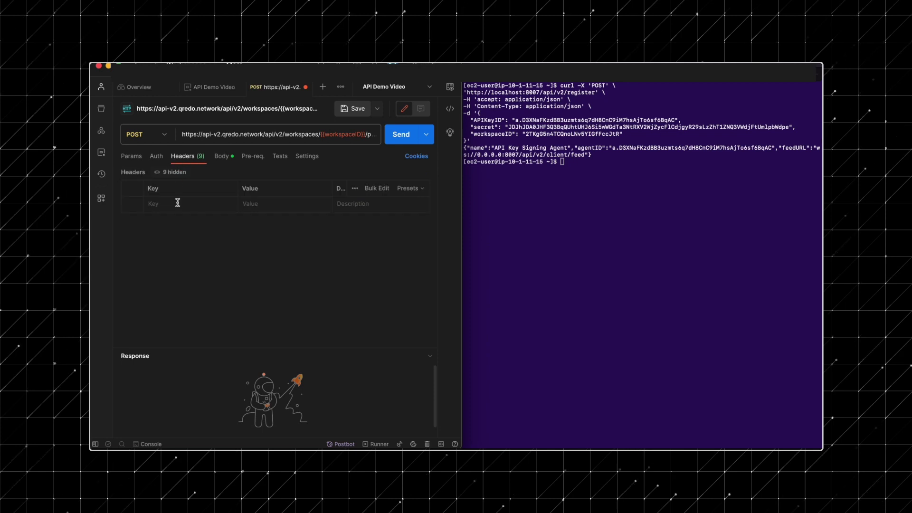
left_click(177, 204)
type("x-token")
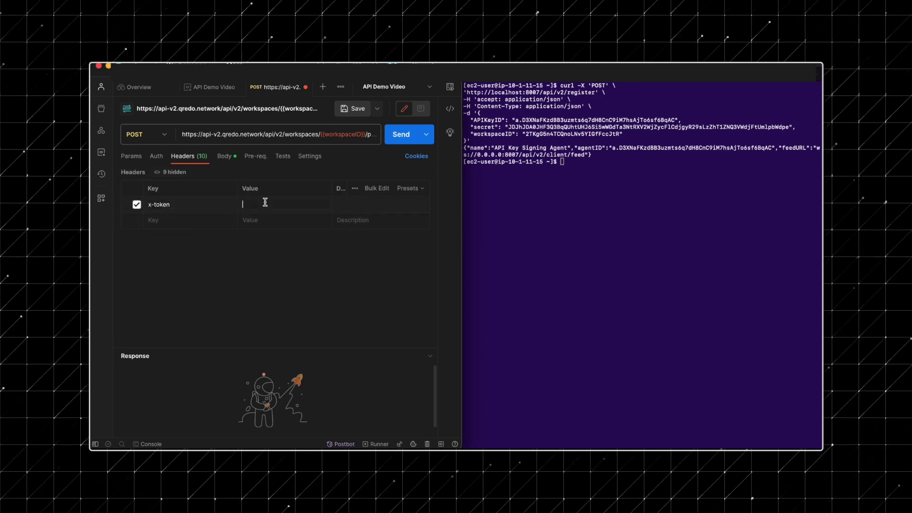
type("{{")
key("Return")
left_click(391, 136)
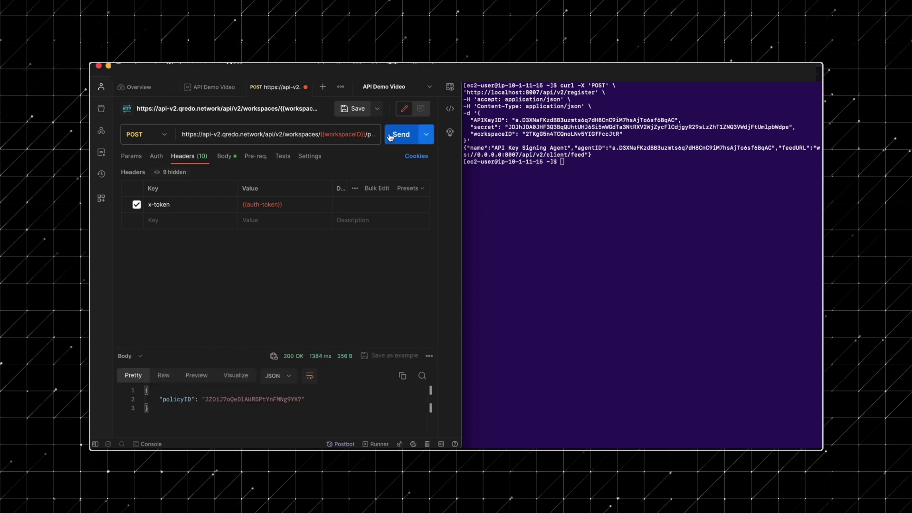
left_click_drag(159, 349, 159, 269)
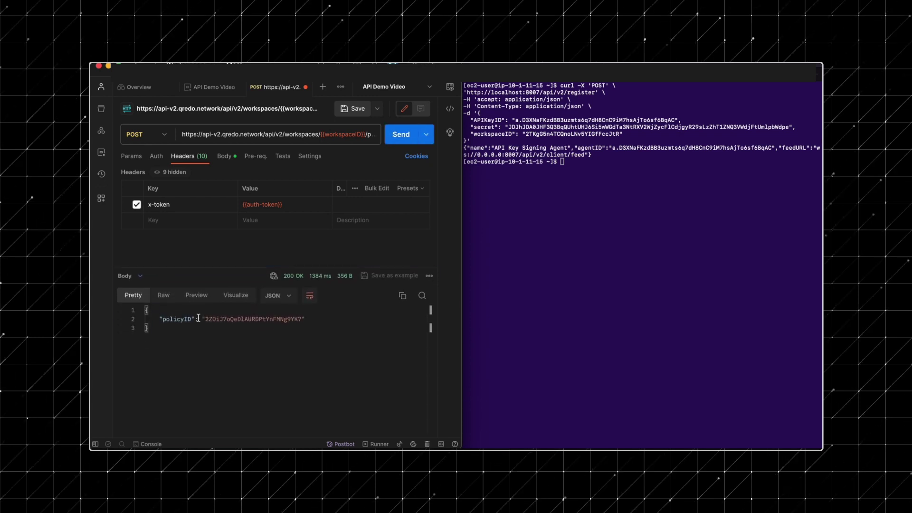
left_click_drag(206, 320, 302, 318)
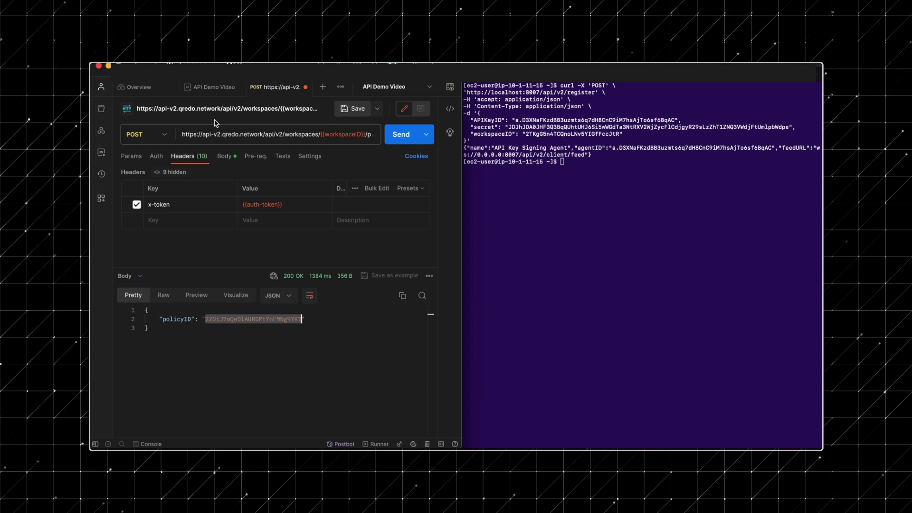
Save the new policyID as the signing-agent-policy-id environment variable
left_click(209, 87)
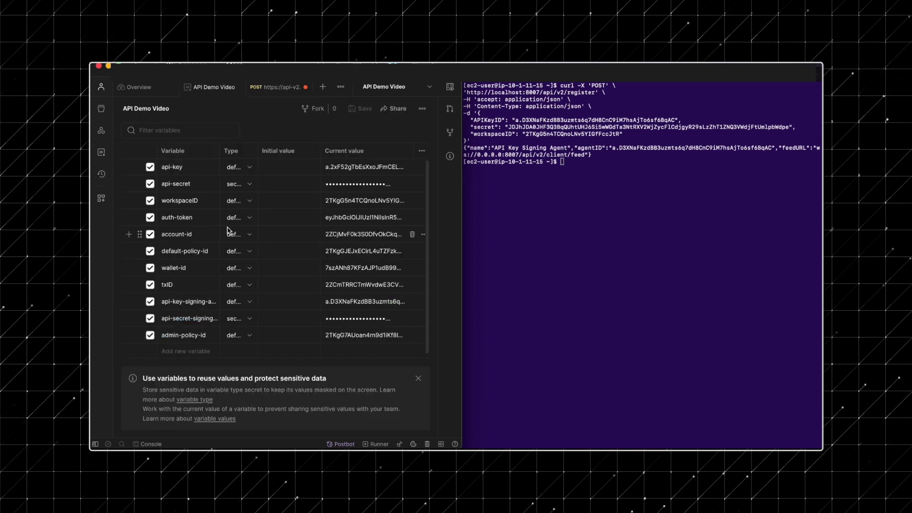
left_click(186, 352)
type("signing-agent-polic")
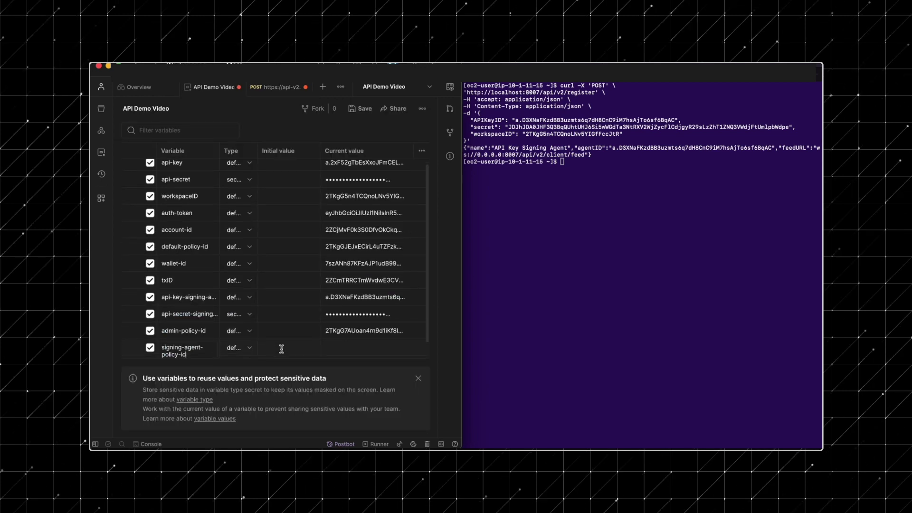
type("y-id")
key("Tab")
key("Tab")
key("ctrl+v")
left_click(361, 109)
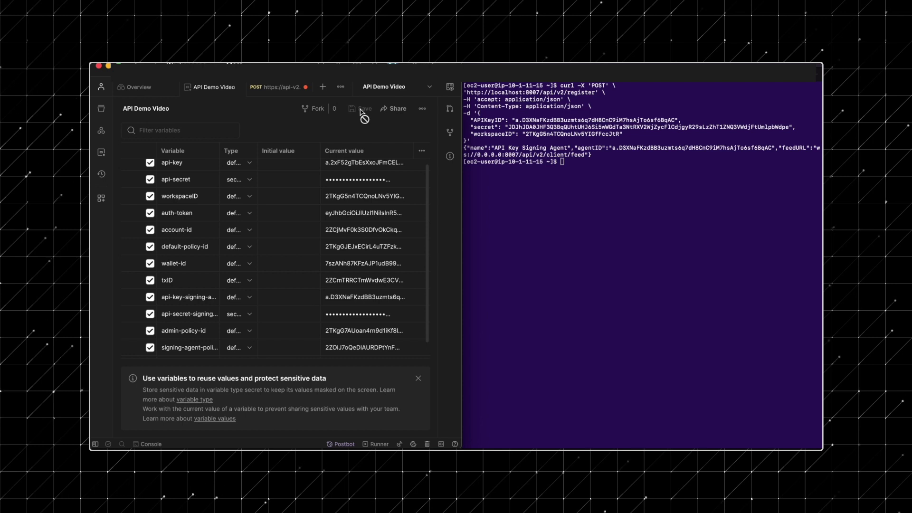
Close the policy request and open a fresh untitled request set to POST
left_click(304, 87)
left_click(291, 93)
left_click(146, 135)
left_click(163, 174)
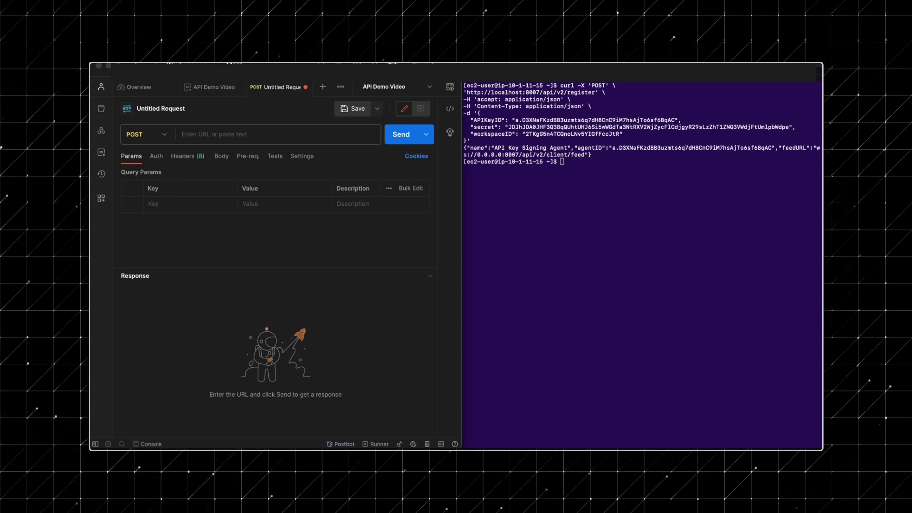
Paste the wallets endpoint URL and fill in the {{workspaceID}} and {{account-id}} variables
left_click(303, 134)
type("https://api-v2.qredo.network/api/v2/workspaces/{workspaceID}/accounts/{accountID}/wallets")
left_click(289, 142)
type("{")
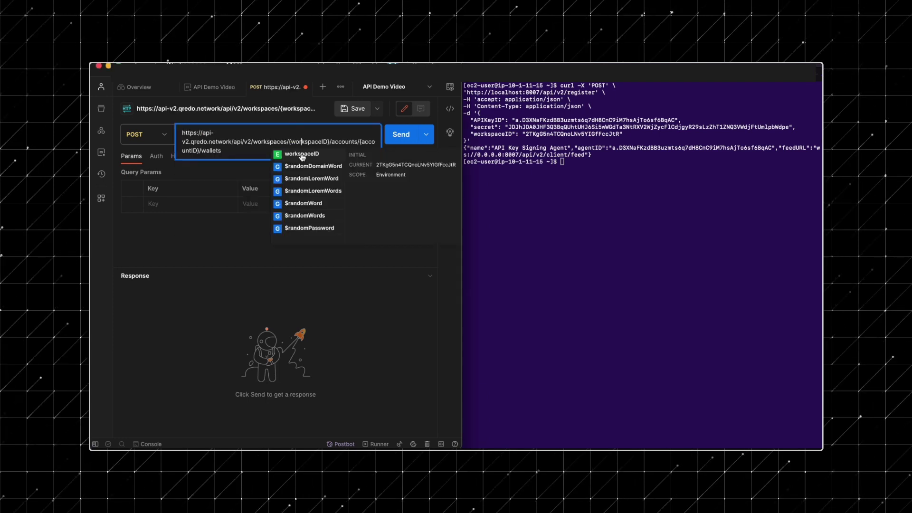
key("Return")
left_click_drag(336, 142, 355, 143)
key("BackSpace")
left_click(366, 141)
type("{")
key("Return")
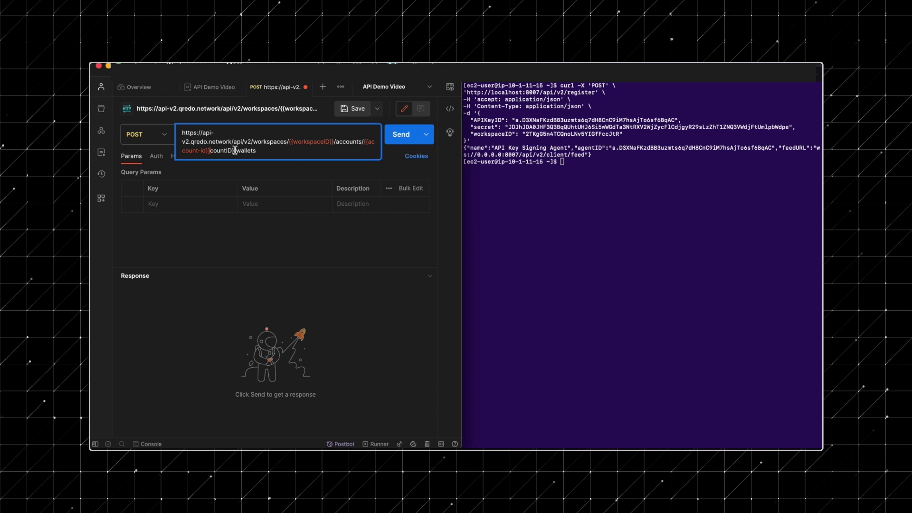
Send the wallet creation request with its body and x-token header, then select the returned address
left_click(157, 172)
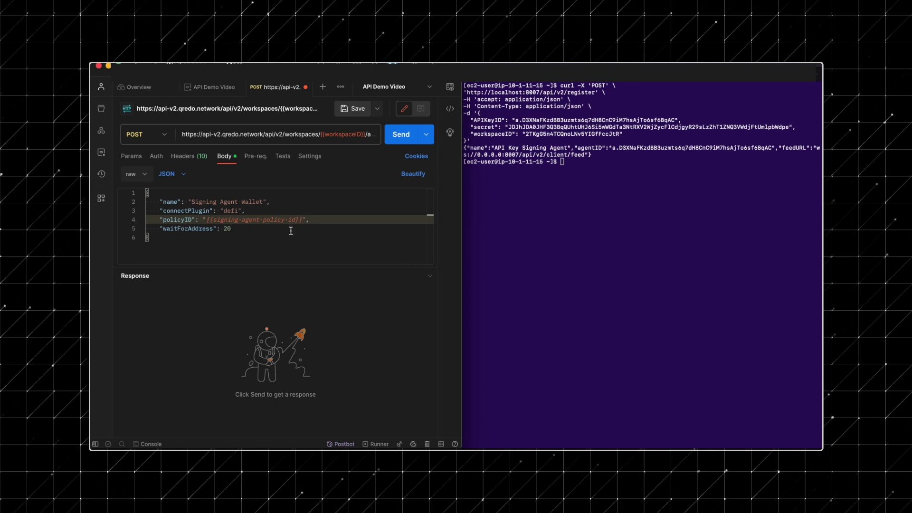
left_click(189, 155)
left_click(404, 136)
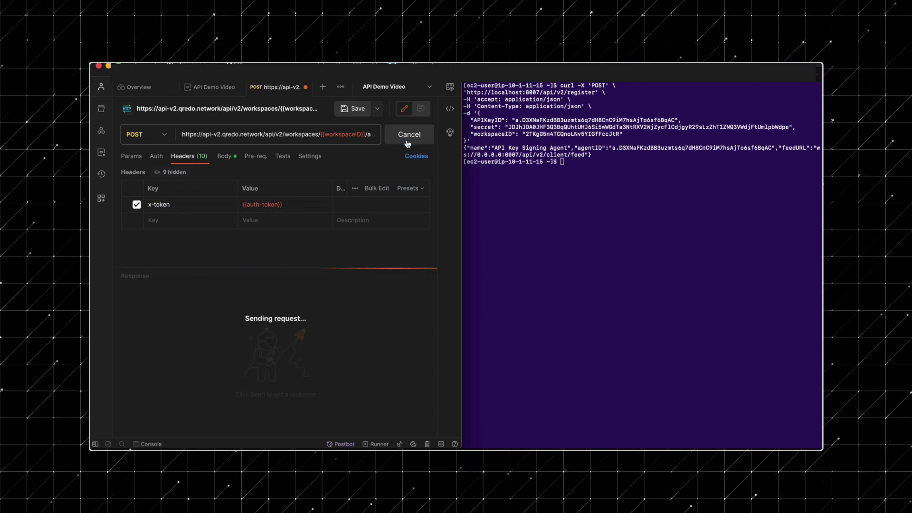
left_click_drag(352, 329, 202, 330)
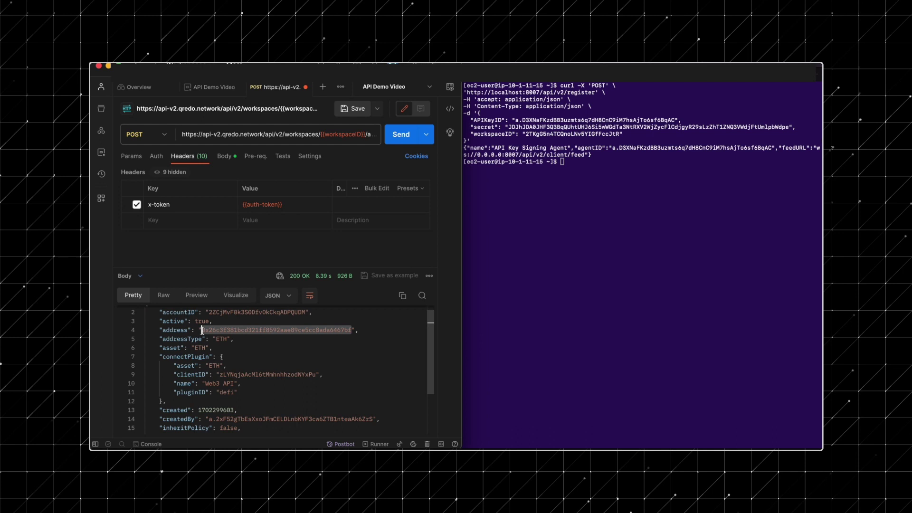
Add a Signing-agent-wallet variable holding the pasted wallet address to API Demo Video and save
left_click(206, 87)
left_click(180, 348)
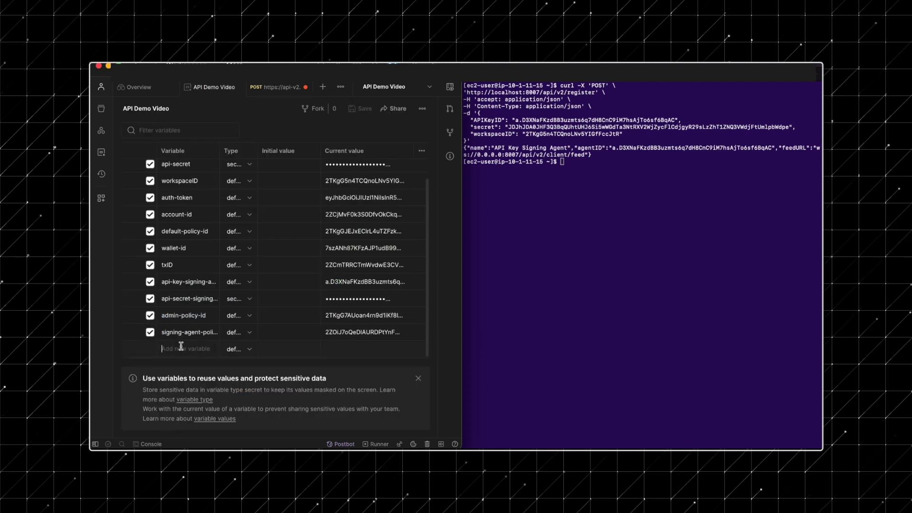
type("Signnng-agent-wallet-address")
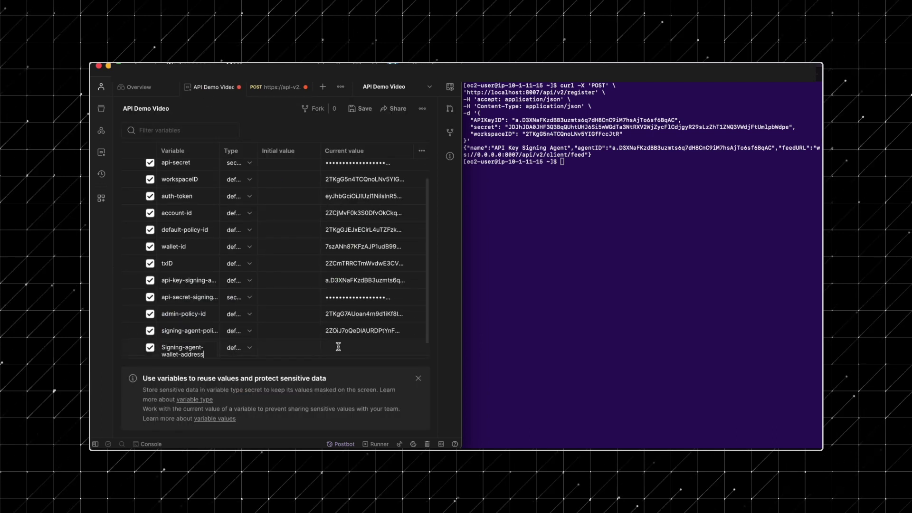
left_click(338, 347)
key("ctrl+v")
left_click(361, 108)
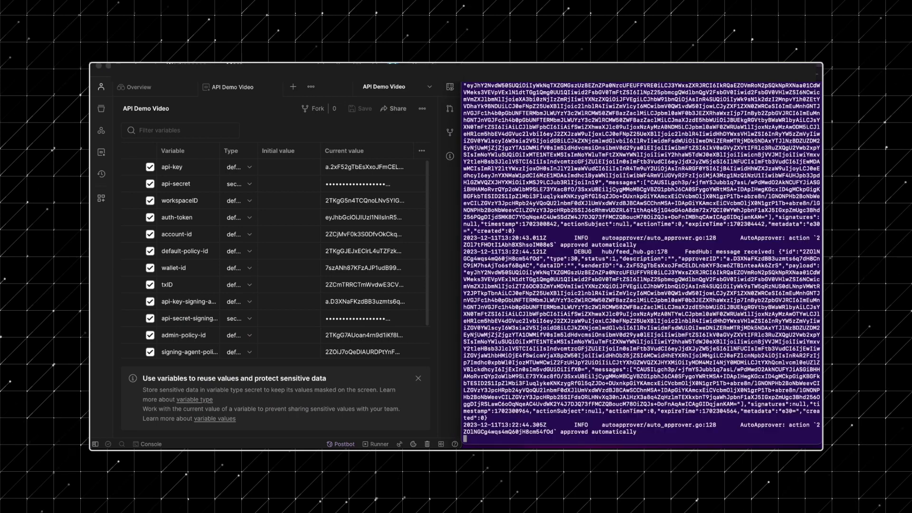
left_click(382, 85)
left_click(293, 89)
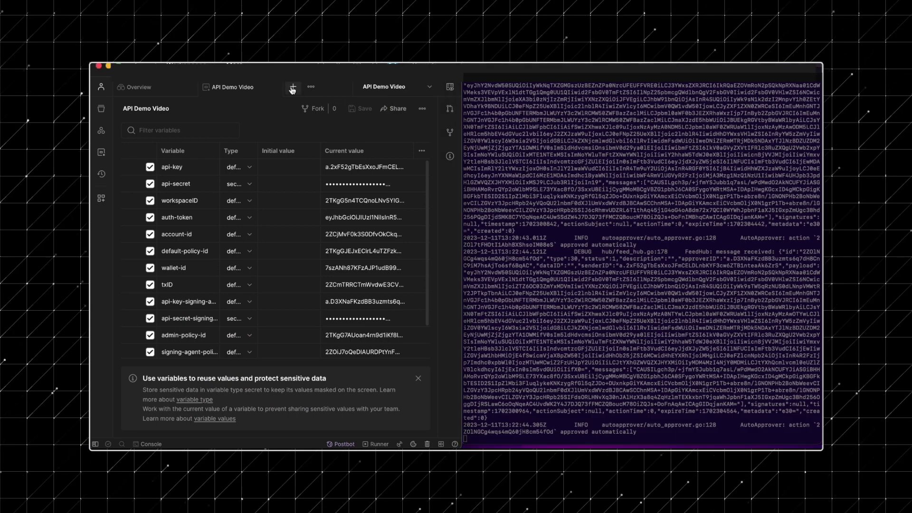
Open a new POST request to the evm/transactions/dynamicFee endpoint URL
left_click(293, 88)
left_click(154, 136)
left_click(157, 169)
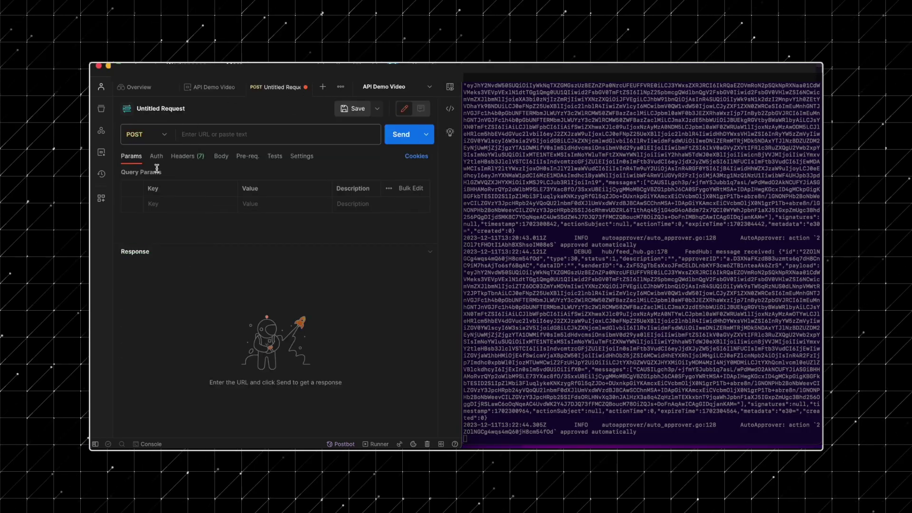
left_click(204, 135)
type("https://api-v2.qredo.network/api/v2/workspaces/{{workspaceID}}/web3/networks/evm/transactions/dynamicFee")
Set the body to raw JSON, paste the transaction, and review its from, to and value
mouse_move(300, 143)
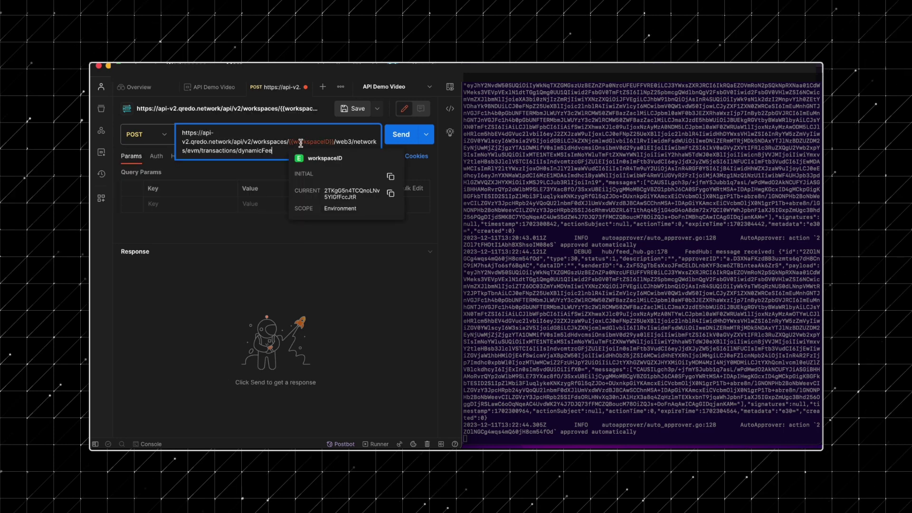
left_click(220, 156)
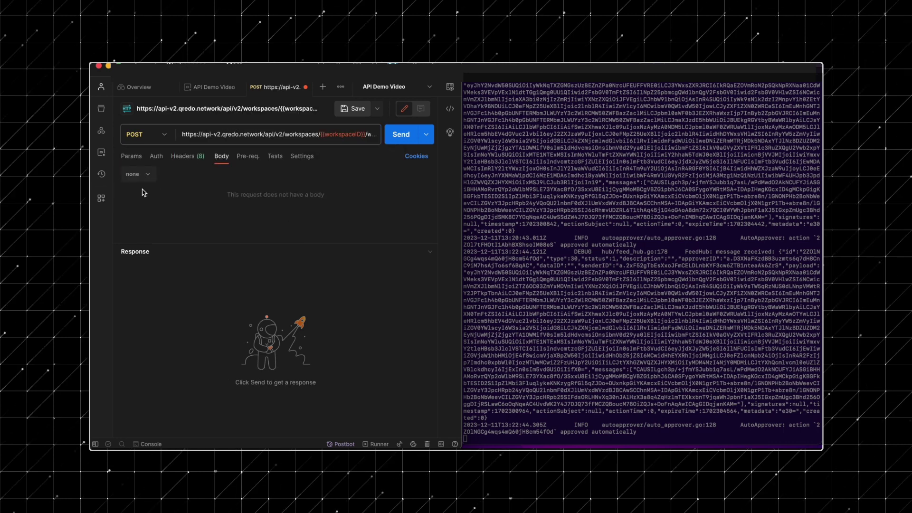
left_click(139, 175)
left_click(138, 243)
left_click(167, 174)
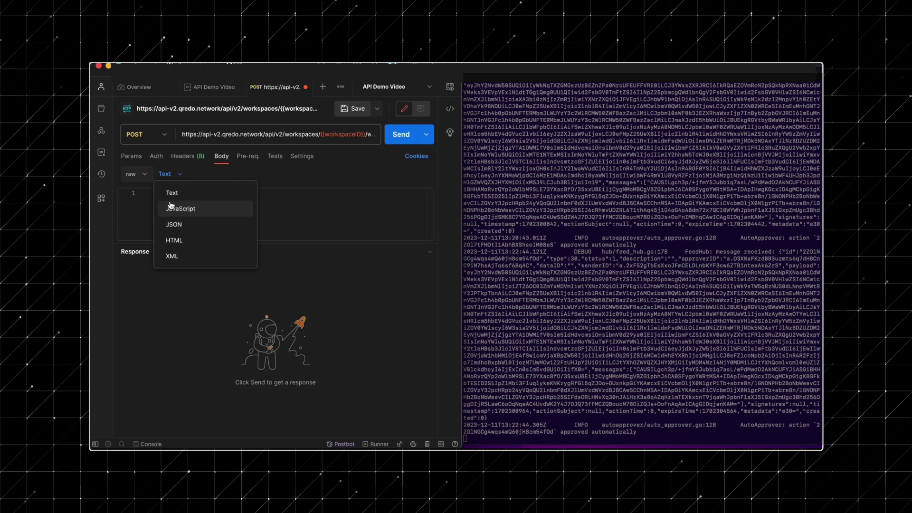
left_click(170, 223)
left_click_drag(169, 246, 163, 367)
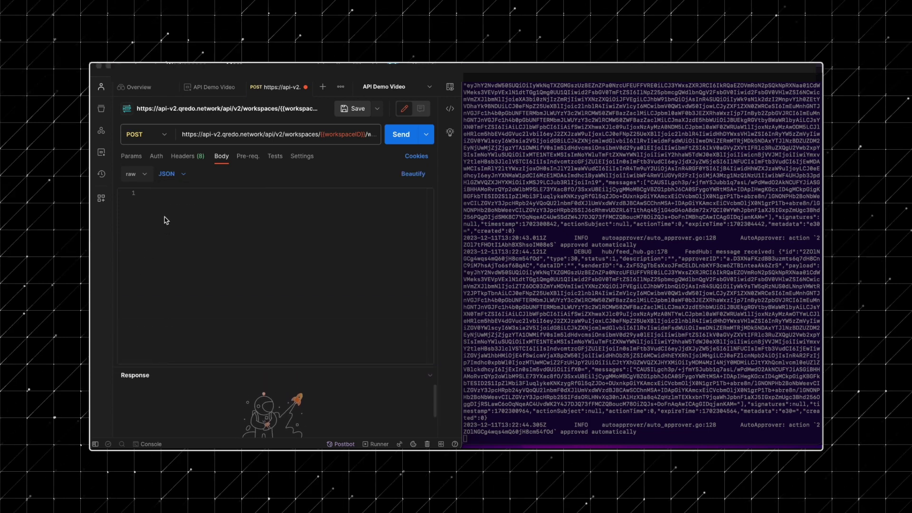
left_click(164, 199)
left_click(226, 219)
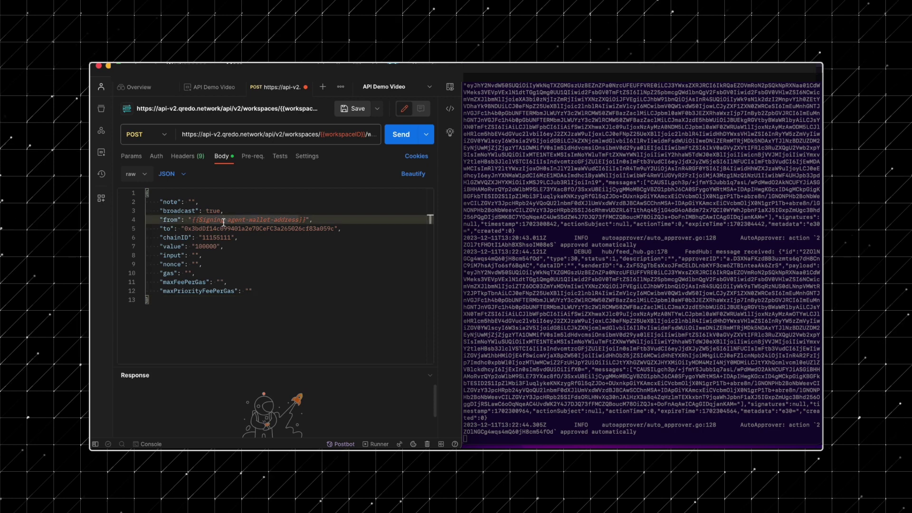
left_click(224, 228)
left_click(219, 246)
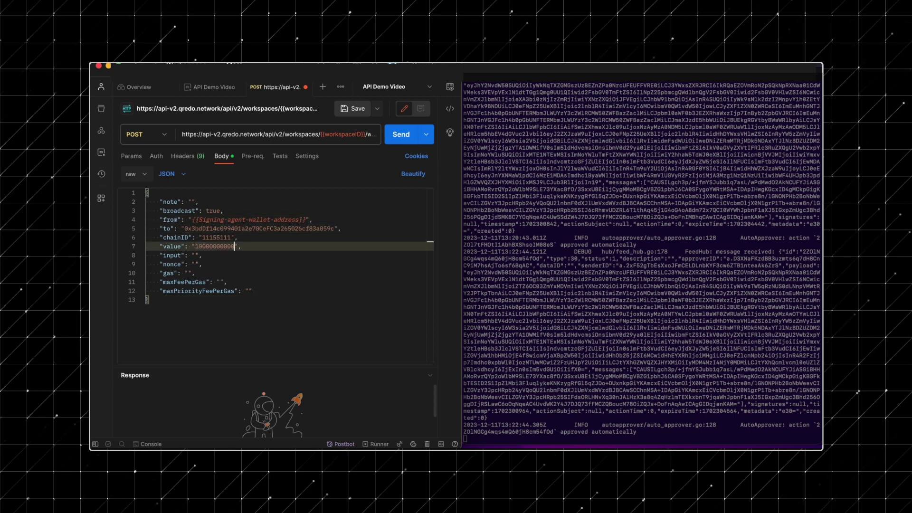
Add the {{auth-token}} header value, send the transaction, and select the returned txID
left_click(189, 155)
type("{{")
left_click(271, 253)
left_click(398, 134)
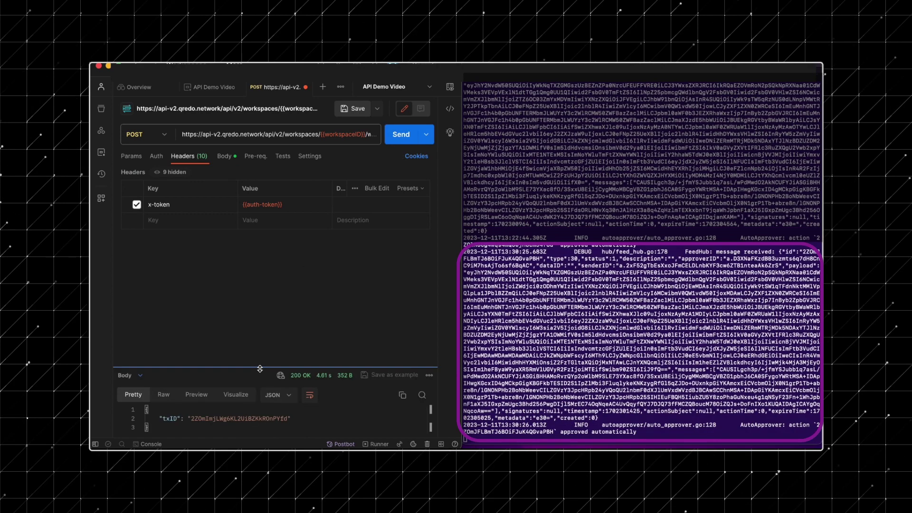
left_click_drag(276, 369, 275, 281)
double_click(266, 331)
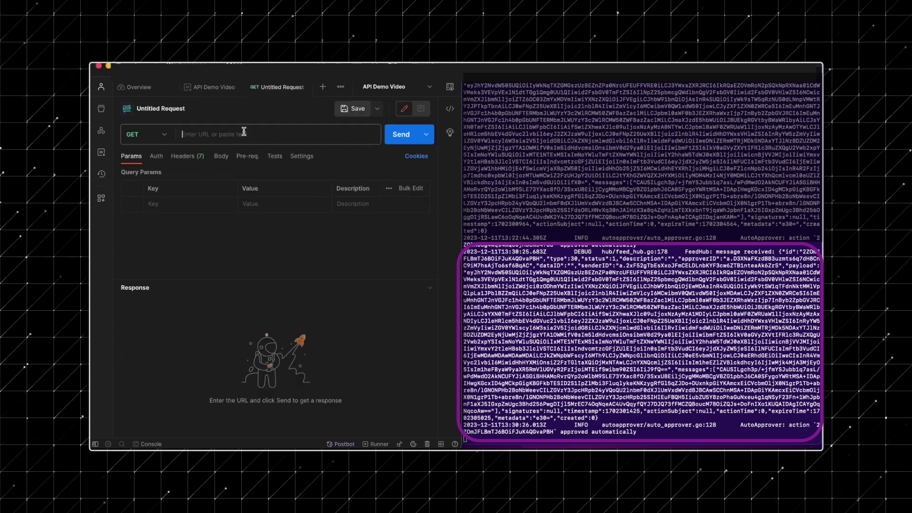
GET the transaction by txID with x-token {{auth-token}}, then paste its hash into Etherscan search
type("https://api-v2.qredo.network/api/v2/workspaces/{{workspaceID}}/web3/networks/evm/transactions/{{txID-Signing-Agent-Video}}")
left_click(188, 156)
type("x-token")
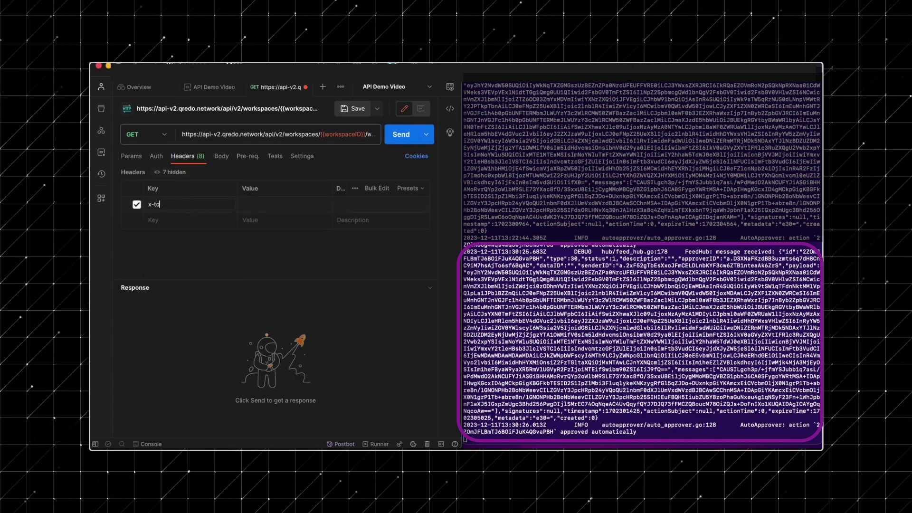
left_click(285, 205)
type("{{auth-token}}")
left_click(401, 135)
left_click_drag(212, 280, 218, 164)
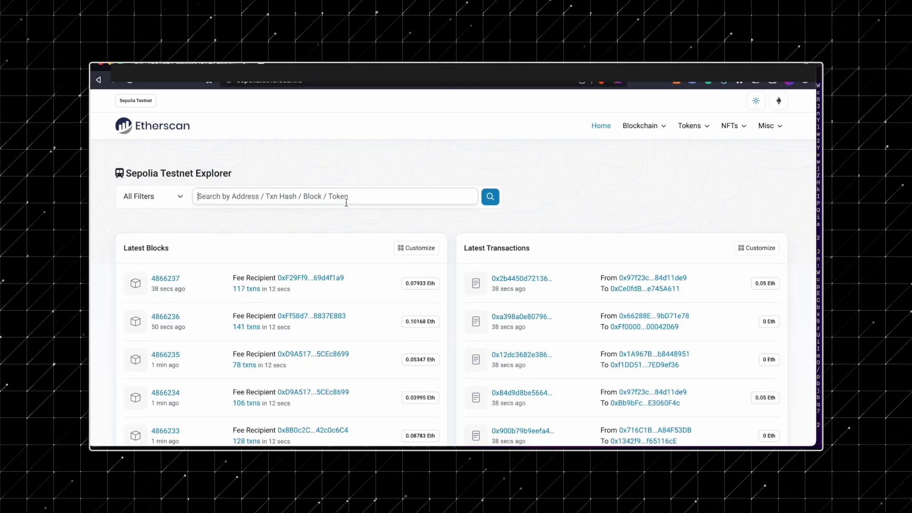
Search the hash on Sepolia Etherscan, confirm Status shows Success, and close the browser
key("Return")
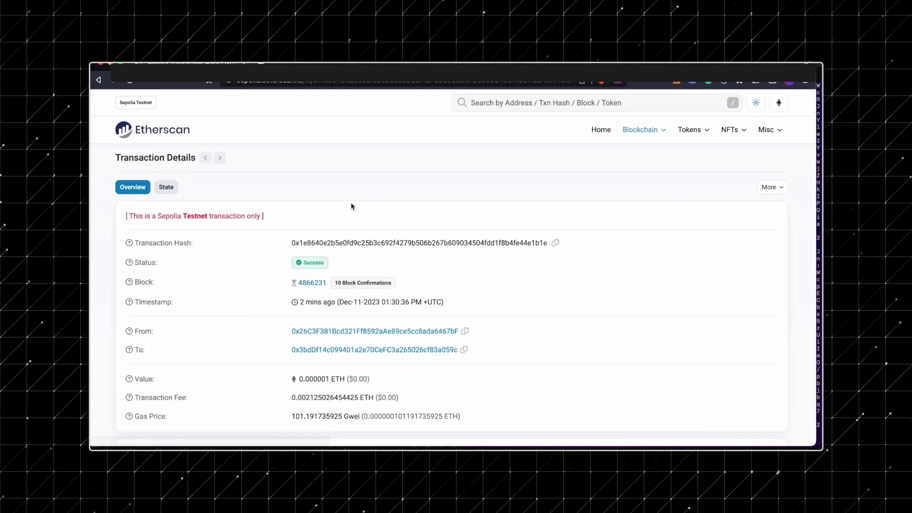
scroll(431, 237, "down", 2)
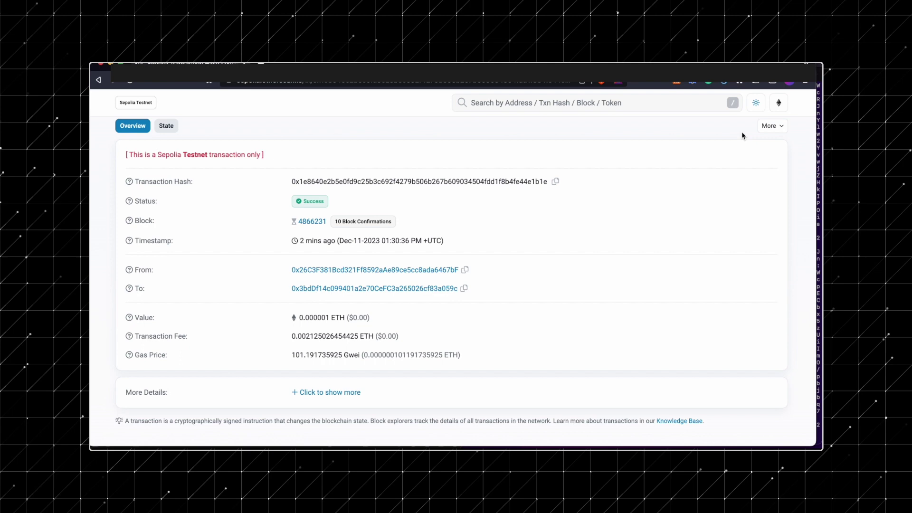
left_click(104, 66)
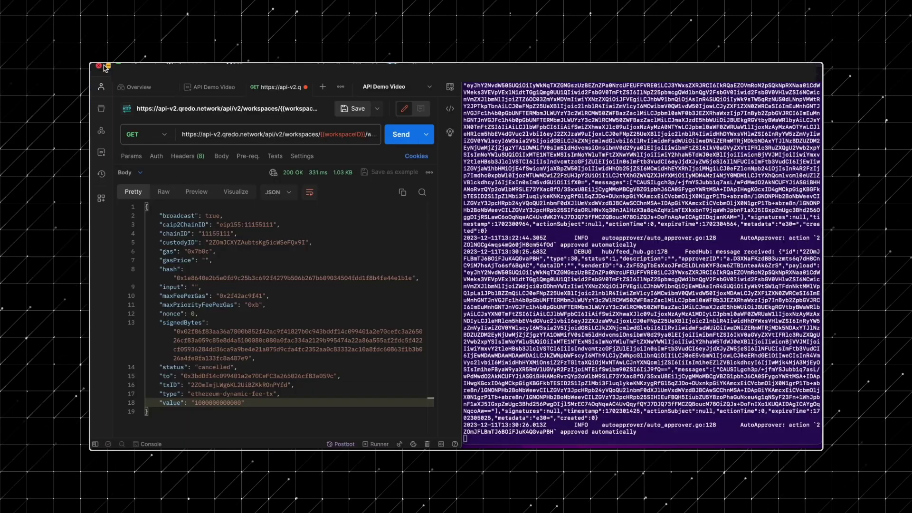